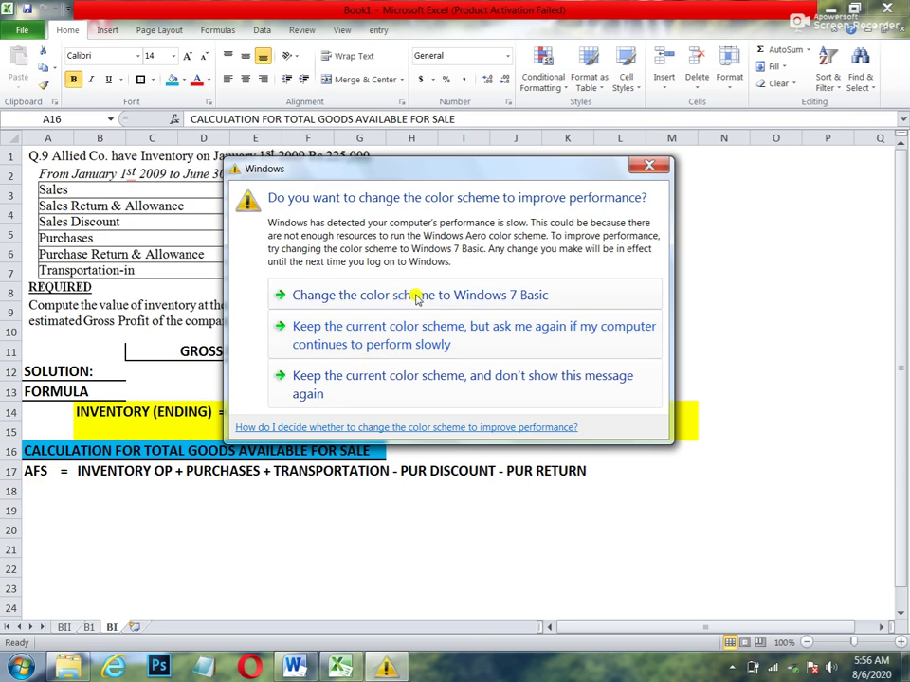
# Keep the current Windows color scheme and stop the performance message from being shown again
pyautogui.click(377, 387)
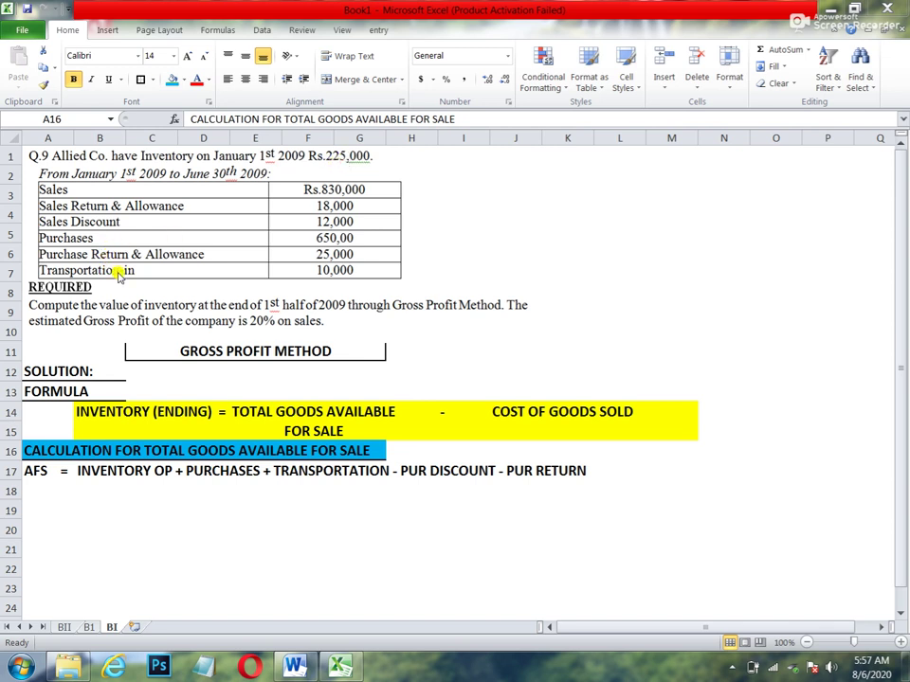
# Enter the label INVENTORY OPENING in A19 and its amount 225000 in E19
pyautogui.click(43, 493)
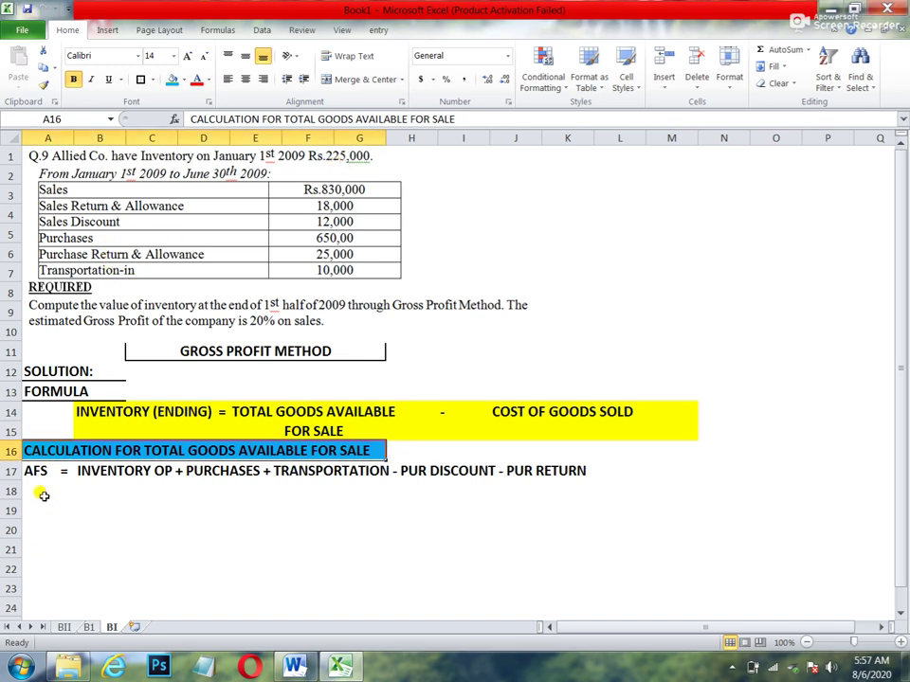
pyautogui.press('Return')
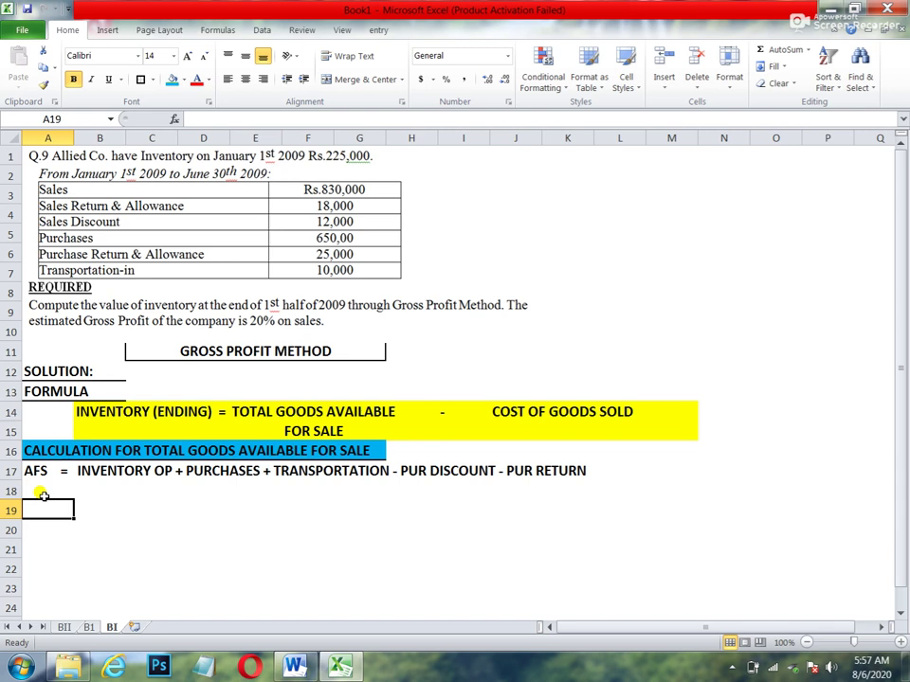
pyautogui.write('INVENTOR')
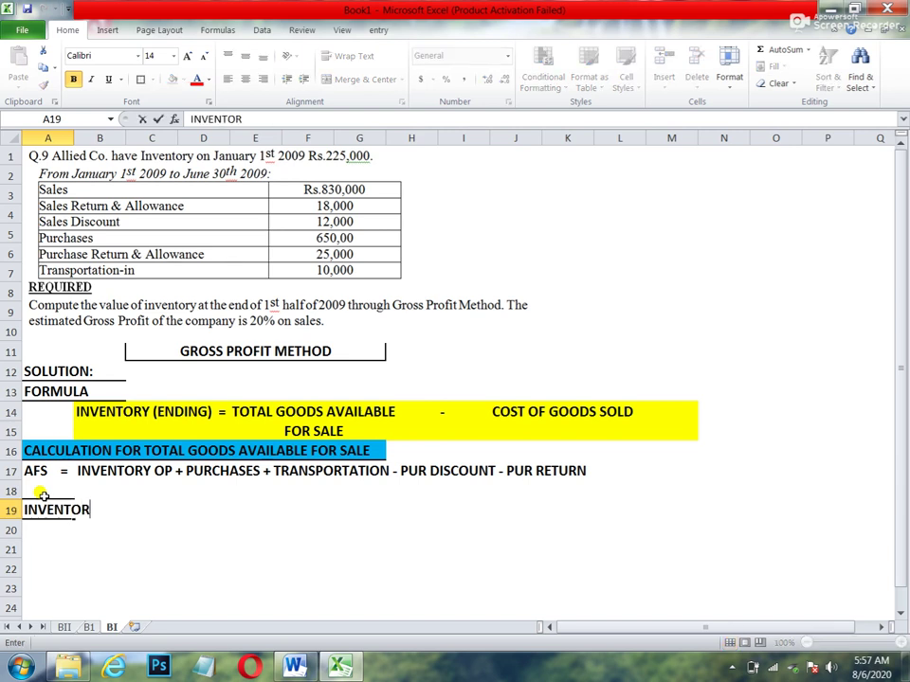
pyautogui.write('Y OPENING')
pyautogui.press('Tab')
pyautogui.press('Tab')
pyautogui.press('Tab')
pyautogui.press('Tab')
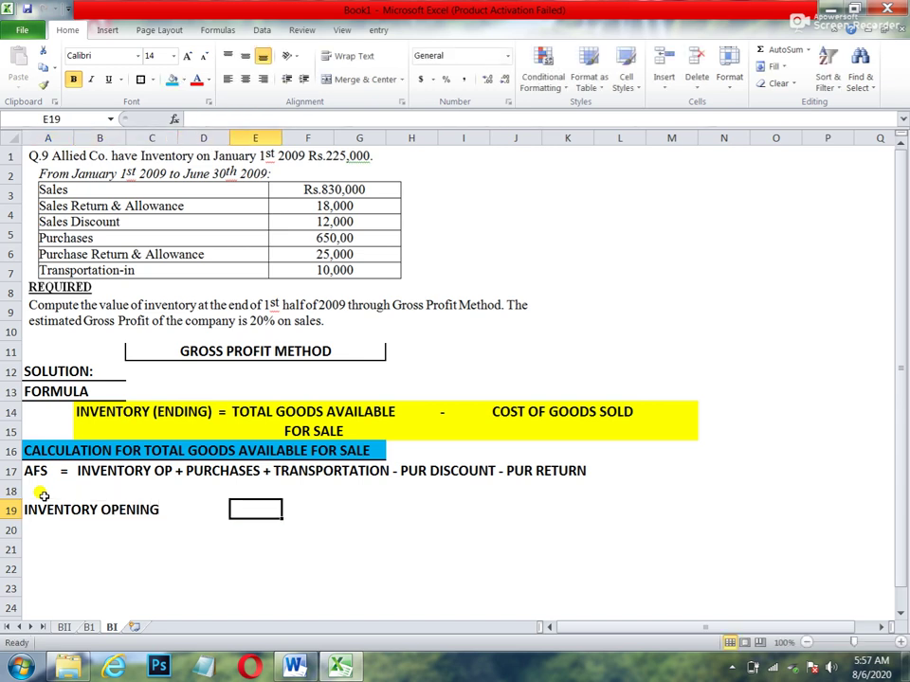
pyautogui.write('225000')
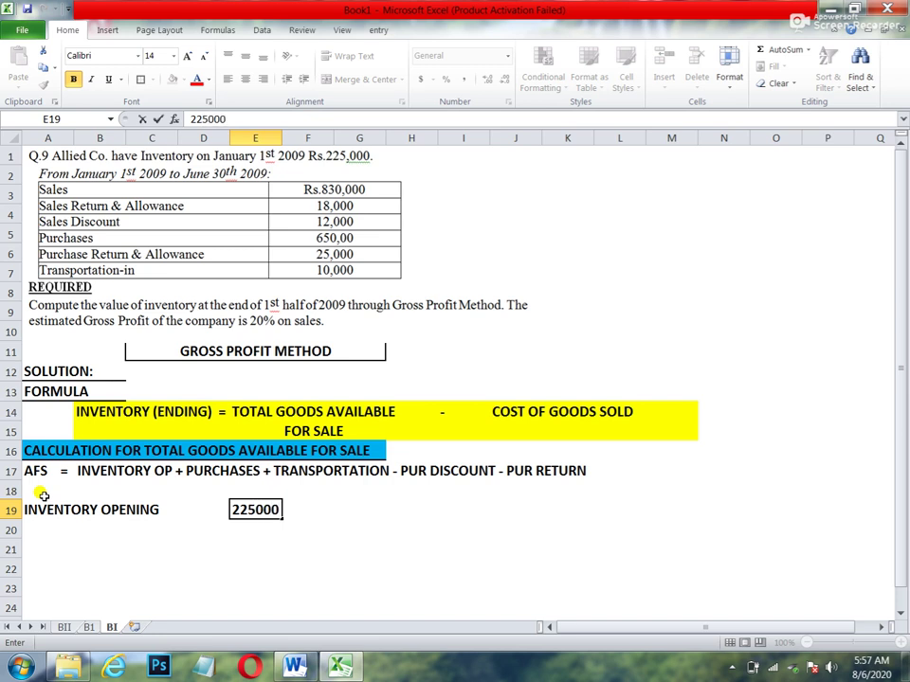
pyautogui.press('Return')
# Add the line ADD: PURCHASES in A20 with the amount 650000 in E20
pyautogui.write('ADD')
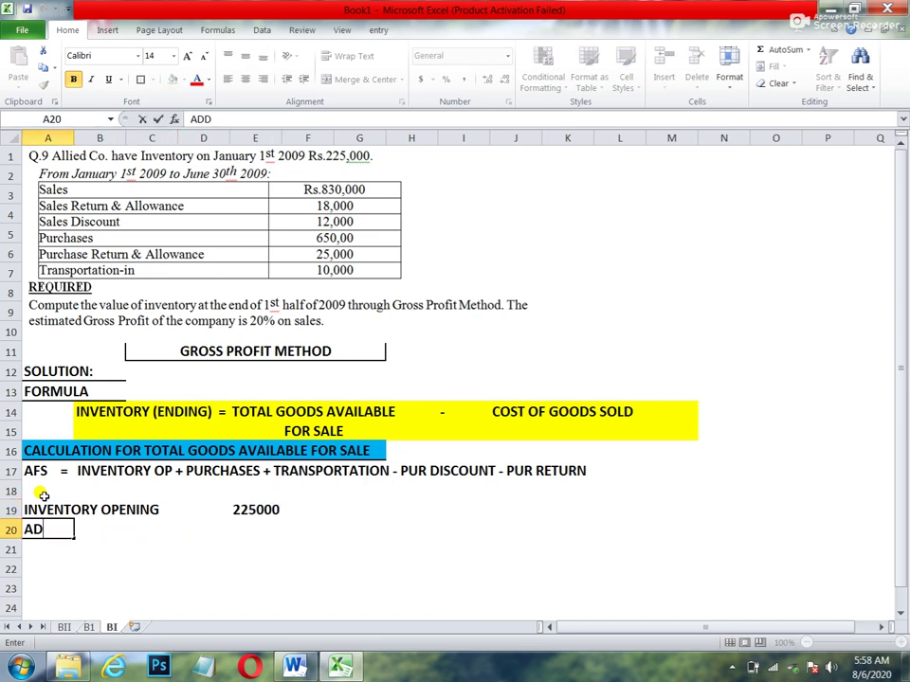
pyautogui.write(': PURCHASES')
pyautogui.press('Tab')
pyautogui.press('Tab')
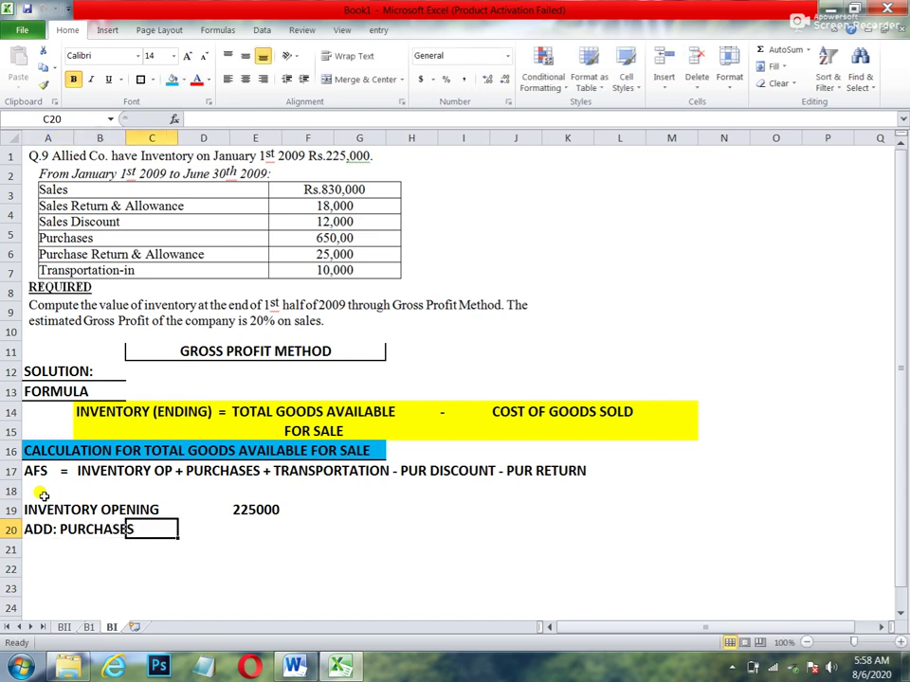
pyautogui.press('Tab')
pyautogui.press('Tab')
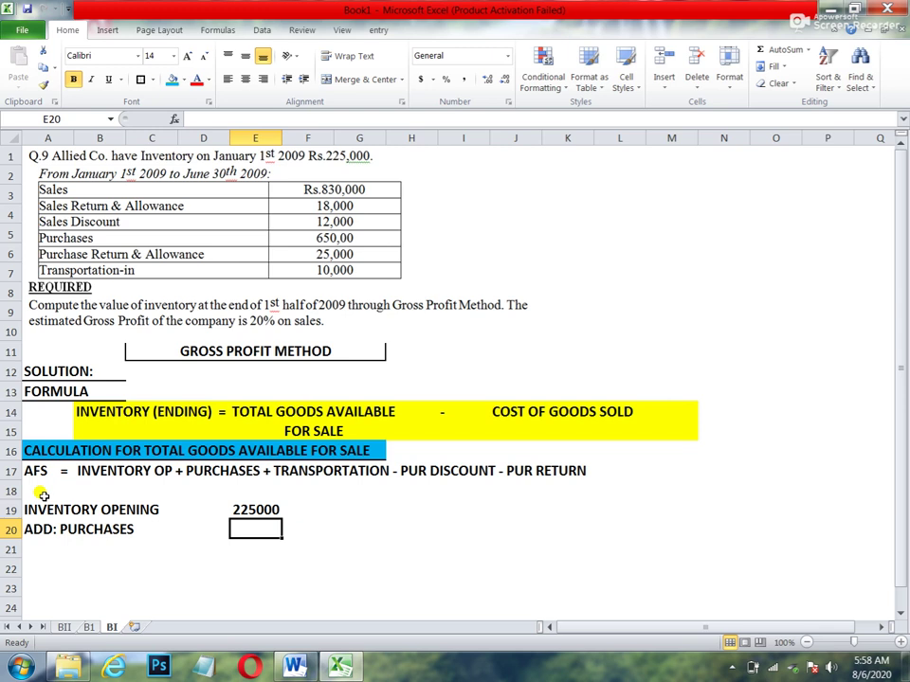
pyautogui.write('650000')
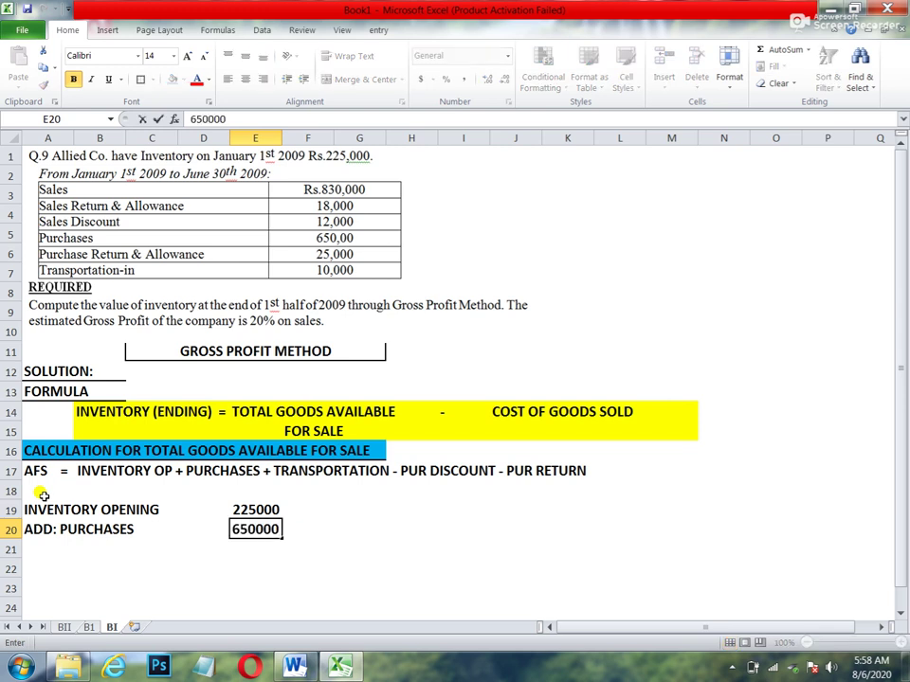
pyautogui.press('Return')
# Add the line ADD: TRANSPORTATION in A21 with the amount 10000 in E21
pyautogui.press('Left')
pyautogui.press('Left')
pyautogui.press('Left')
pyautogui.press('Left')
pyautogui.write('ADD: TRANSPORTATION')
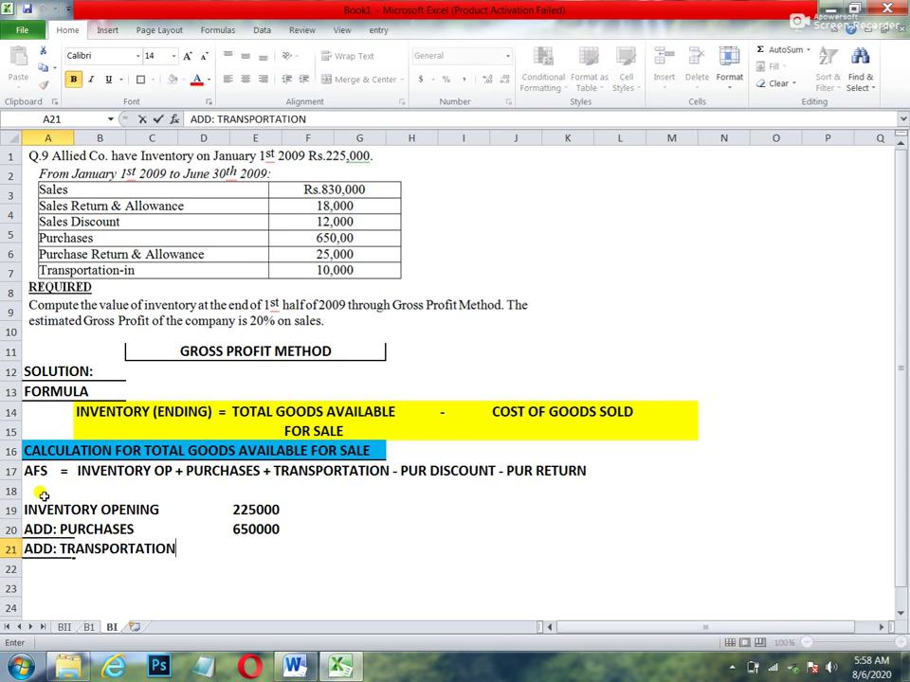
pyautogui.press('Right')
pyautogui.press('Right')
pyautogui.press('Right')
pyautogui.press('Right')
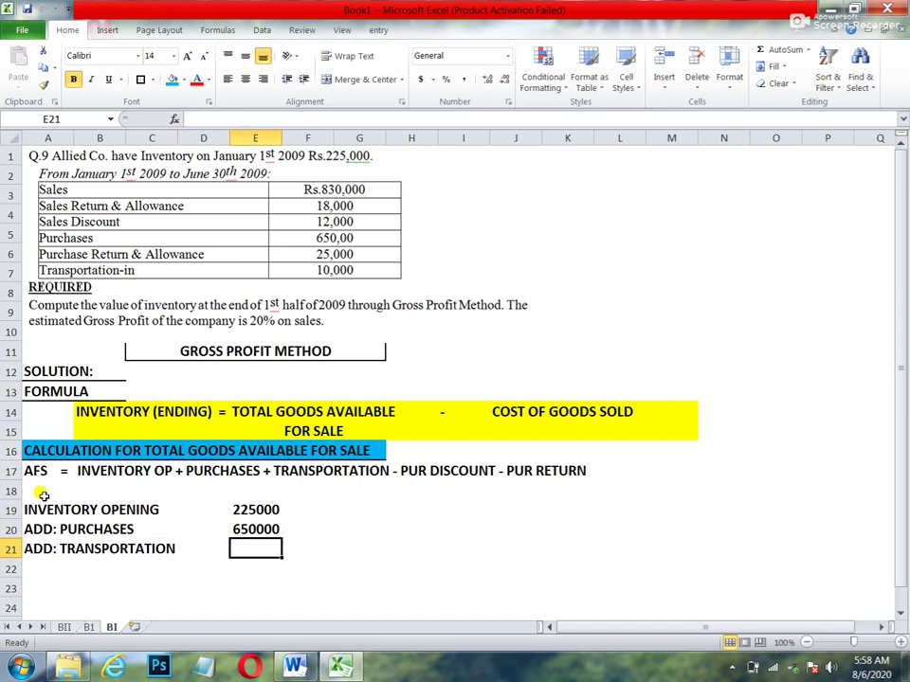
pyautogui.write('10000')
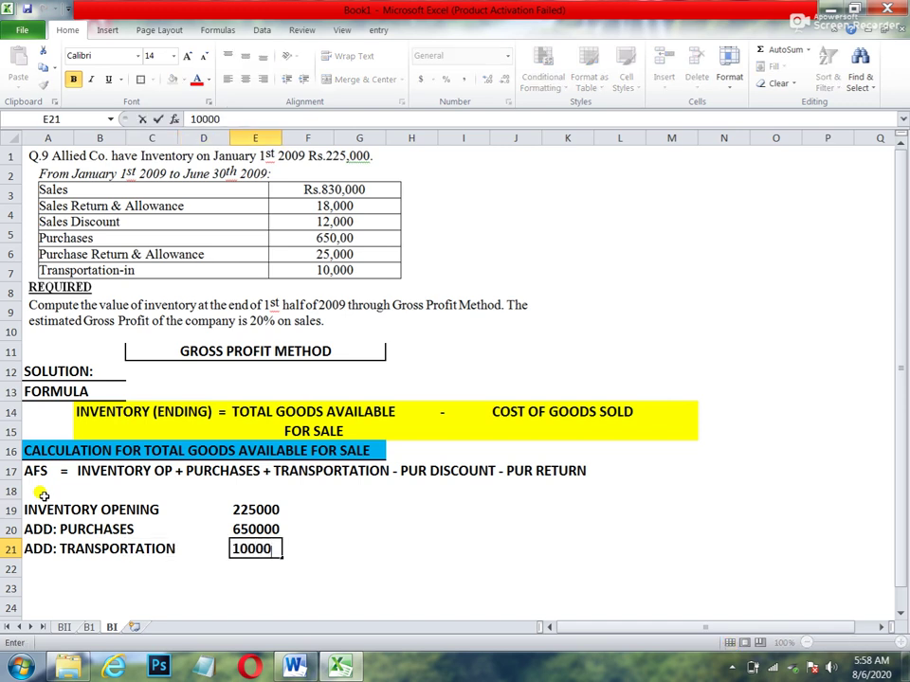
pyautogui.press('Return')
# Add the line LESS: PURCHASE RETURN in A22 with the negative amount (25000) in E22
pyautogui.press('Return')
pyautogui.press('Left')
pyautogui.press('Up')
pyautogui.press('Left')
pyautogui.press('Left')
pyautogui.press('Left')
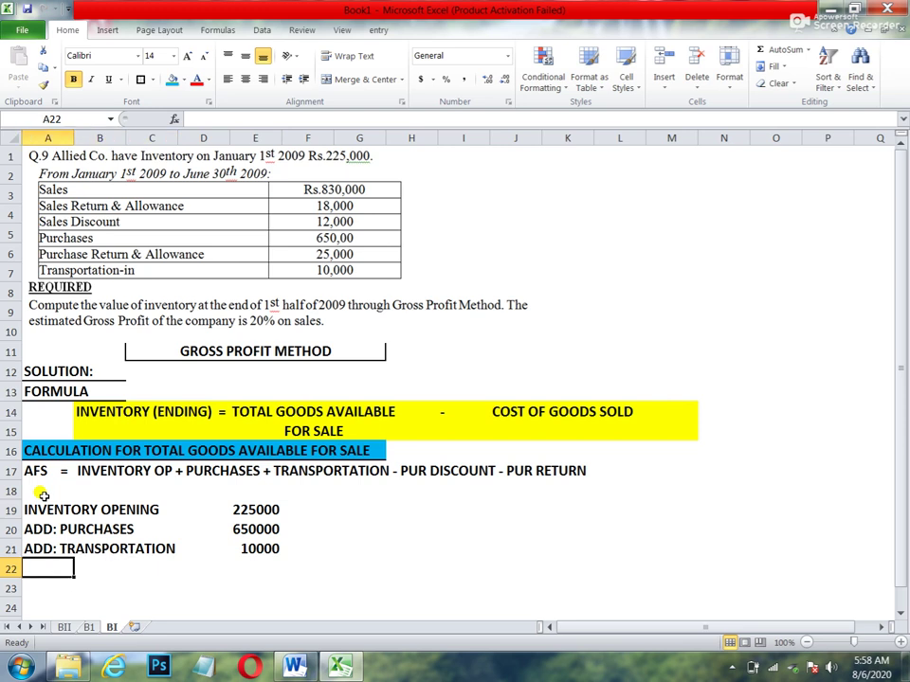
pyautogui.write('LESS')
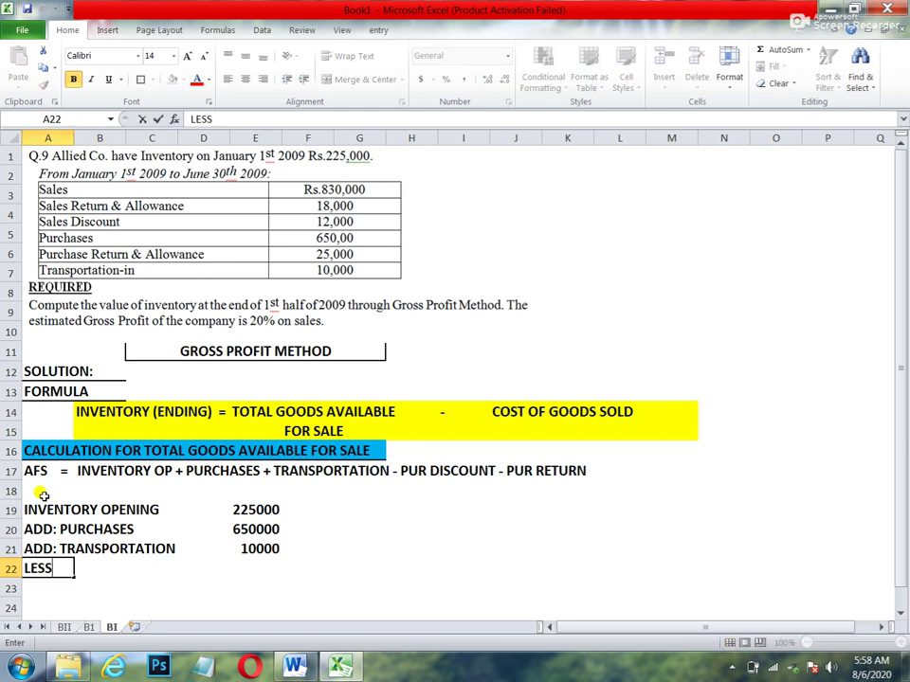
pyautogui.write(': PURCHASE RETURN')
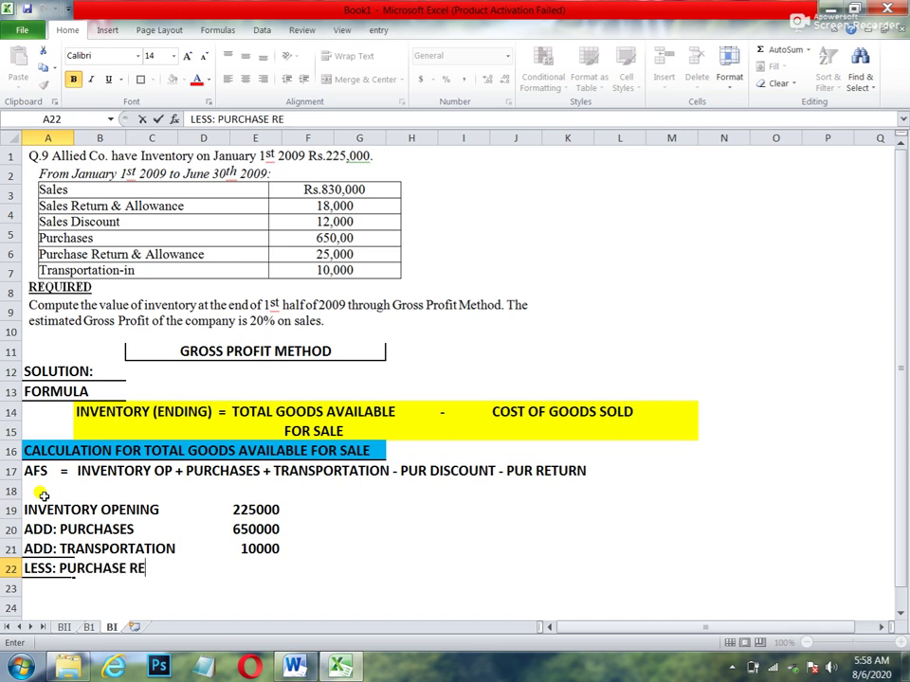
pyautogui.press('Right')
pyautogui.press('Right')
pyautogui.press('Right')
pyautogui.press('Right')
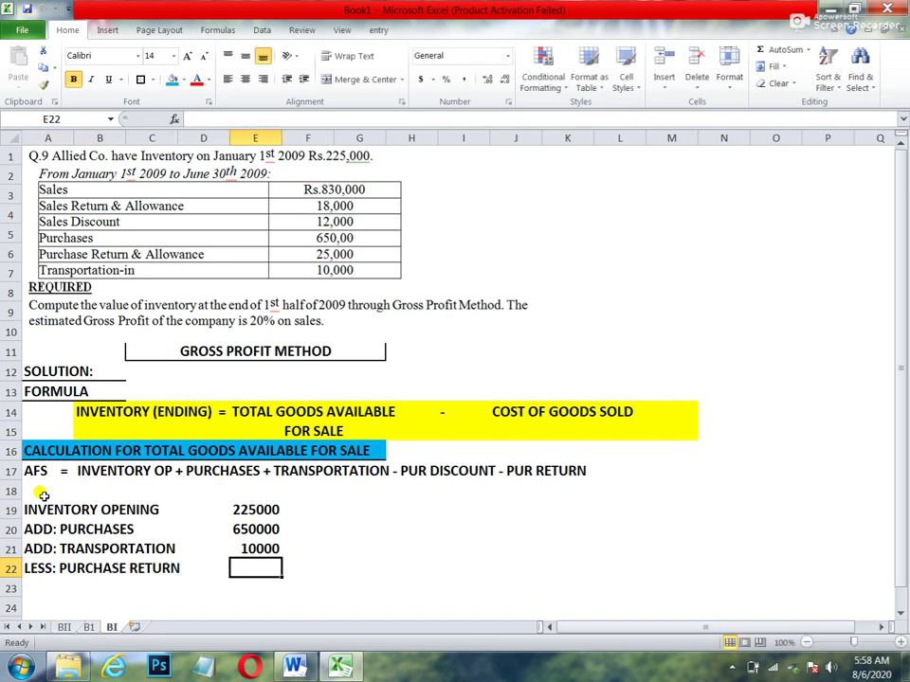
pyautogui.write('(')
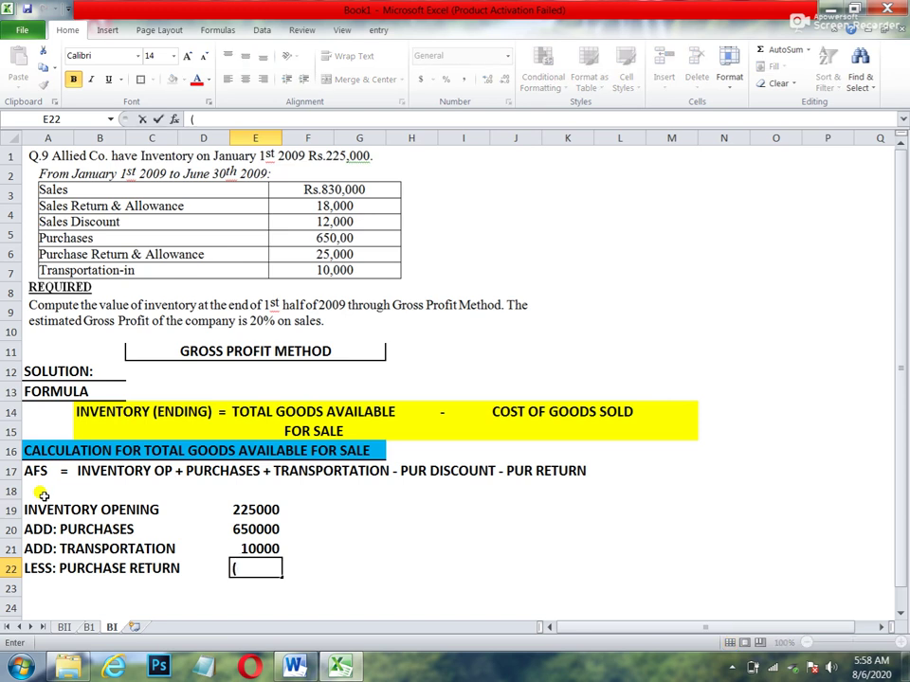
pyautogui.write('25000')
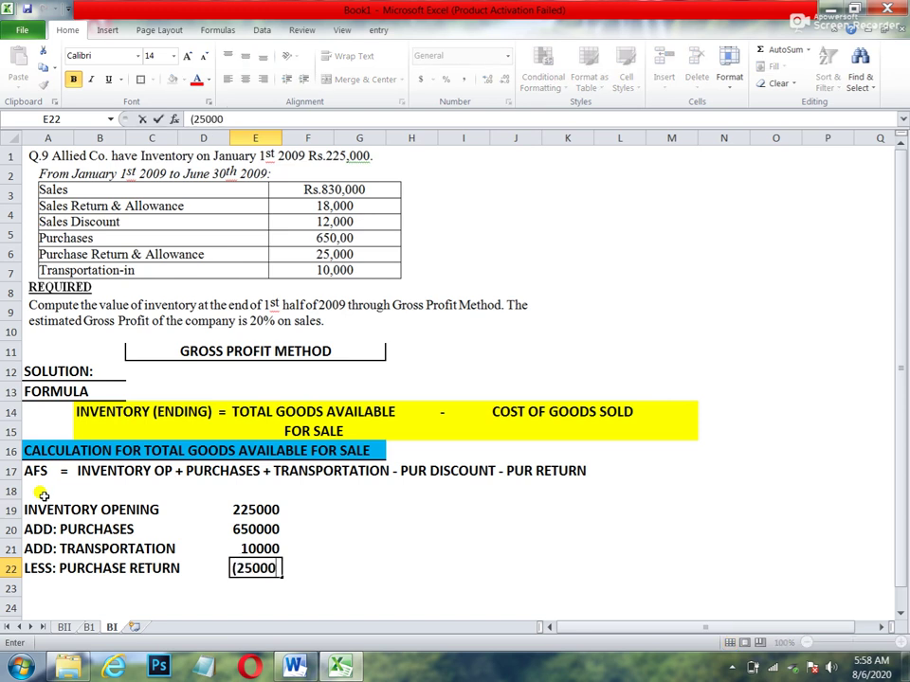
pyautogui.write(')')
pyautogui.press('Return')
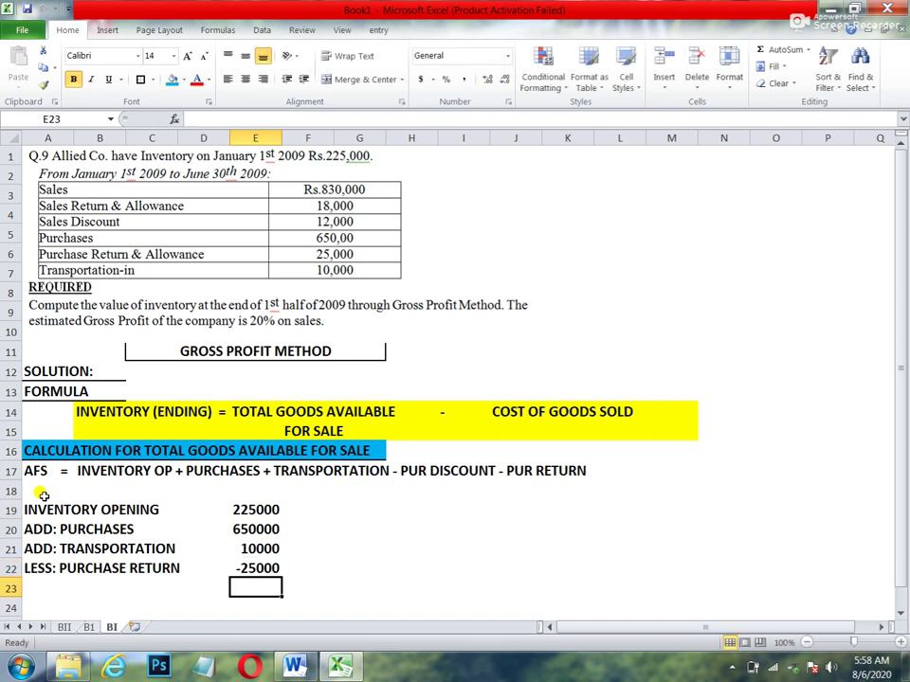
# Outline the four amounts in E19:E22 with a thick box border
pyautogui.press('Up')
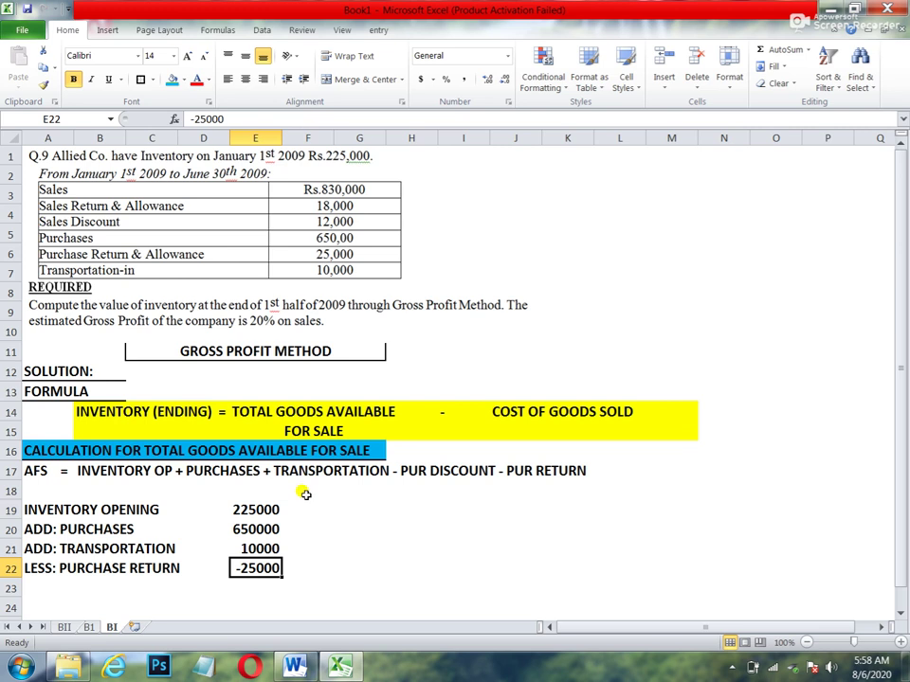
pyautogui.moveTo(245, 509); pyautogui.dragTo(252, 571)
pyautogui.click(141, 85)
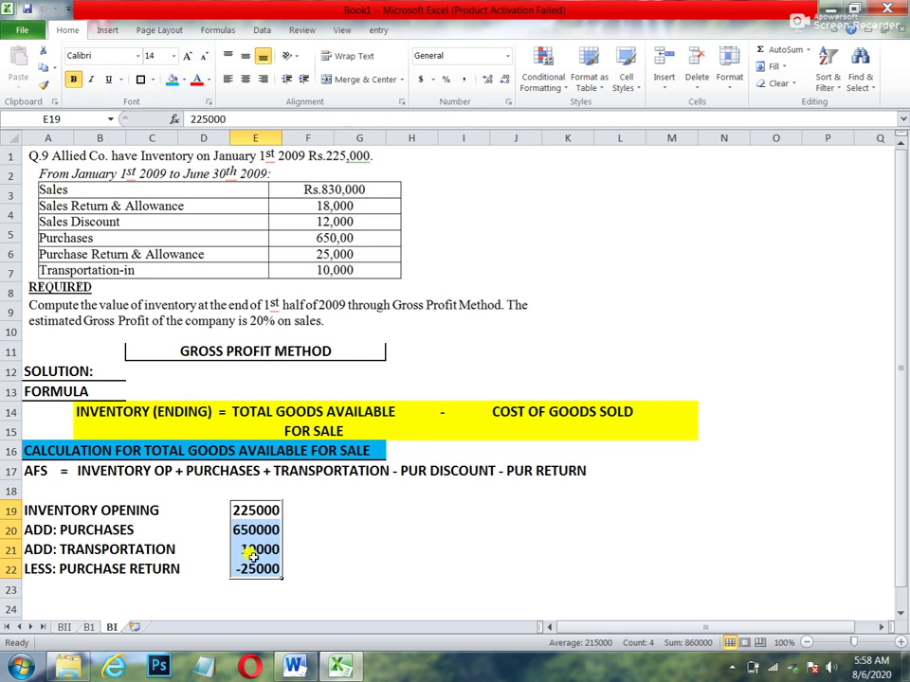
# Enter the total 860000 in E23 below the amounts and give that cell a thick bottom border
pyautogui.click(257, 587)
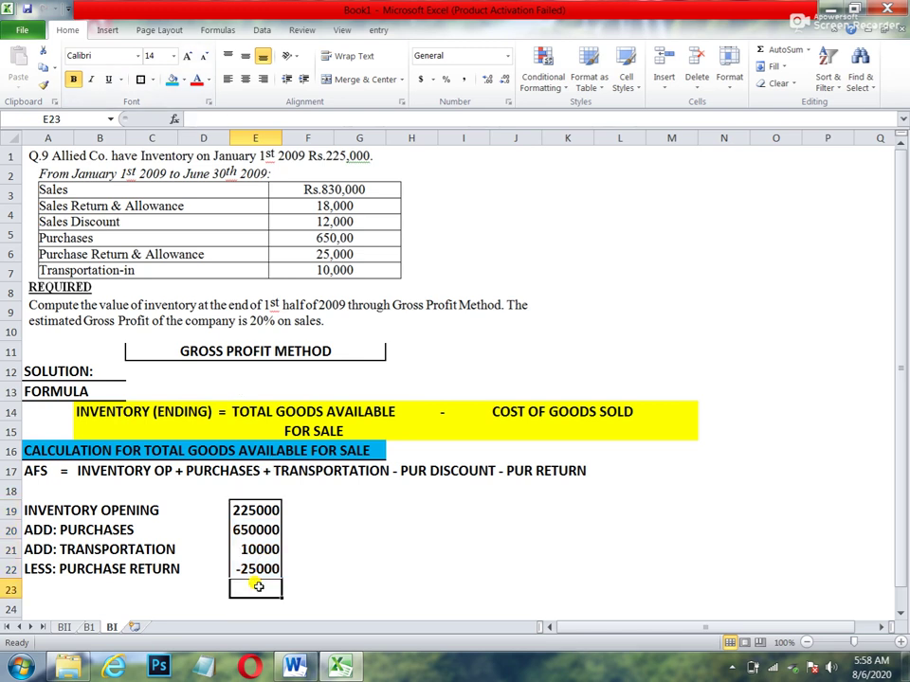
pyautogui.write('860000')
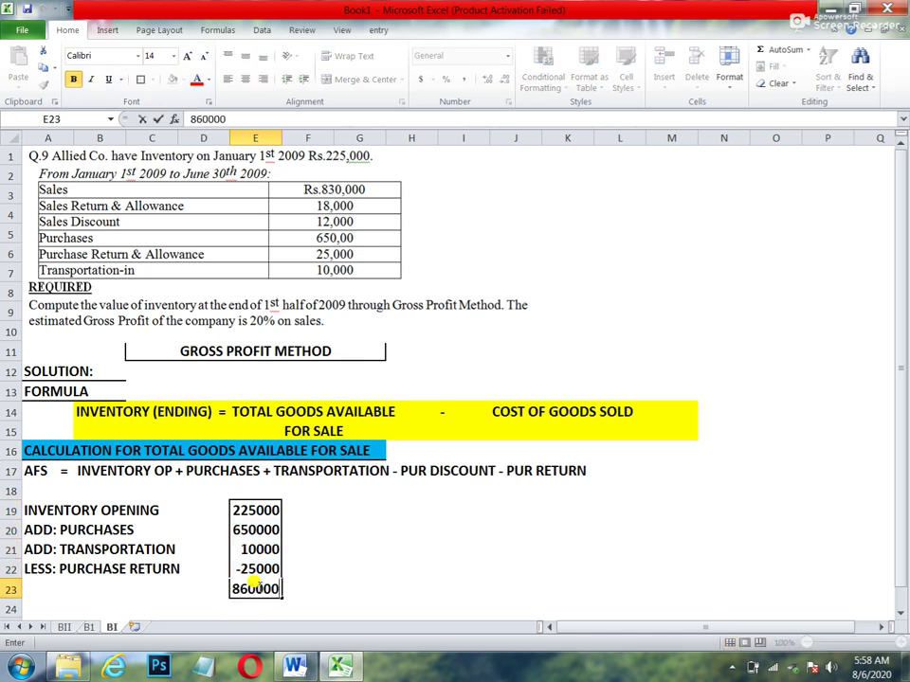
pyautogui.press('Return')
pyautogui.click(254, 587)
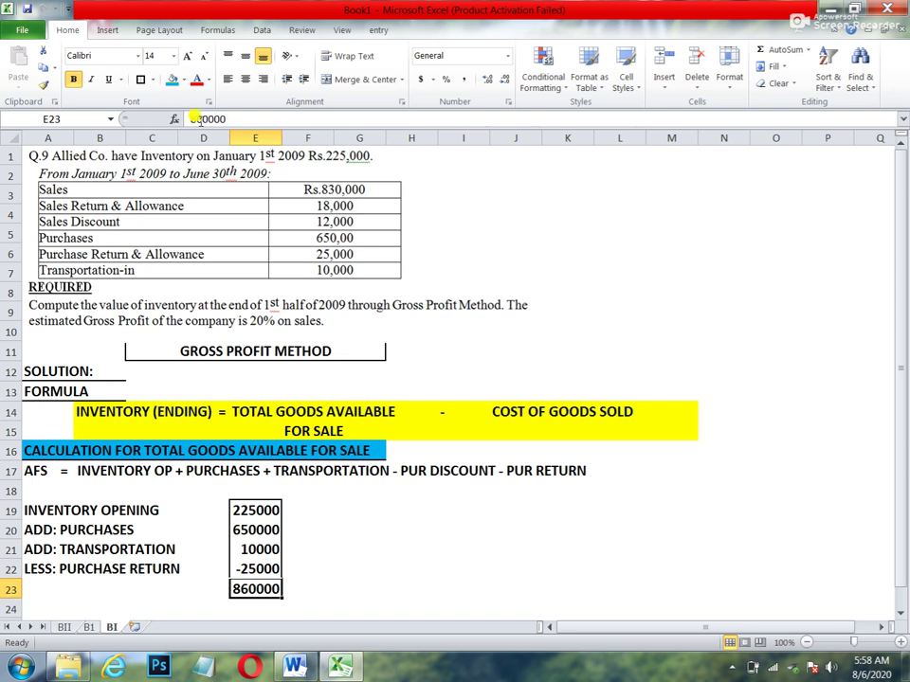
pyautogui.click(155, 81)
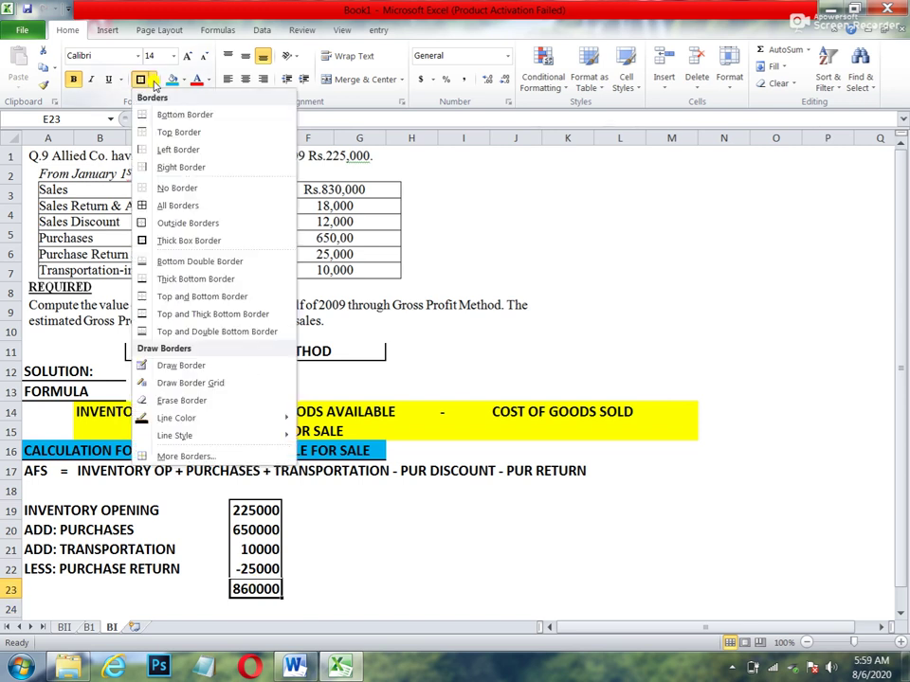
pyautogui.click(167, 280)
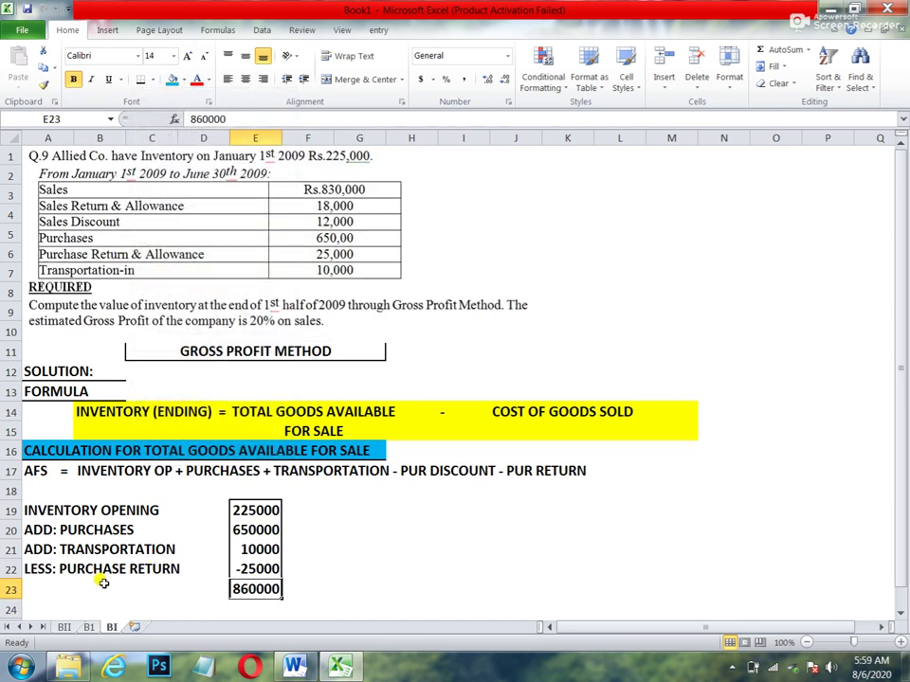
# Label the total row AVAILABLE FOR SALE in A23
pyautogui.click(39, 588)
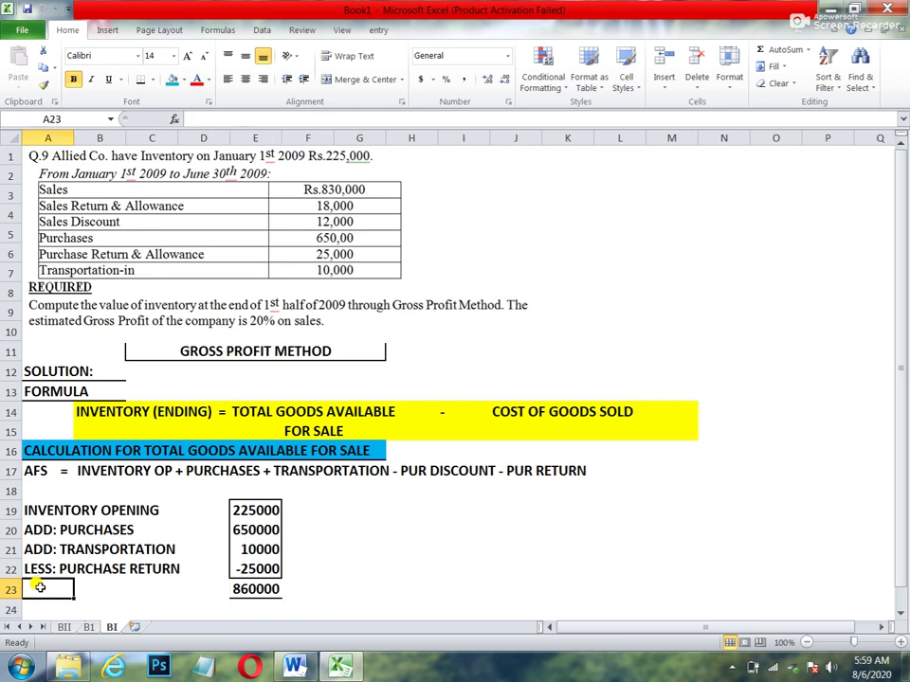
pyautogui.write('AVAILABLE')
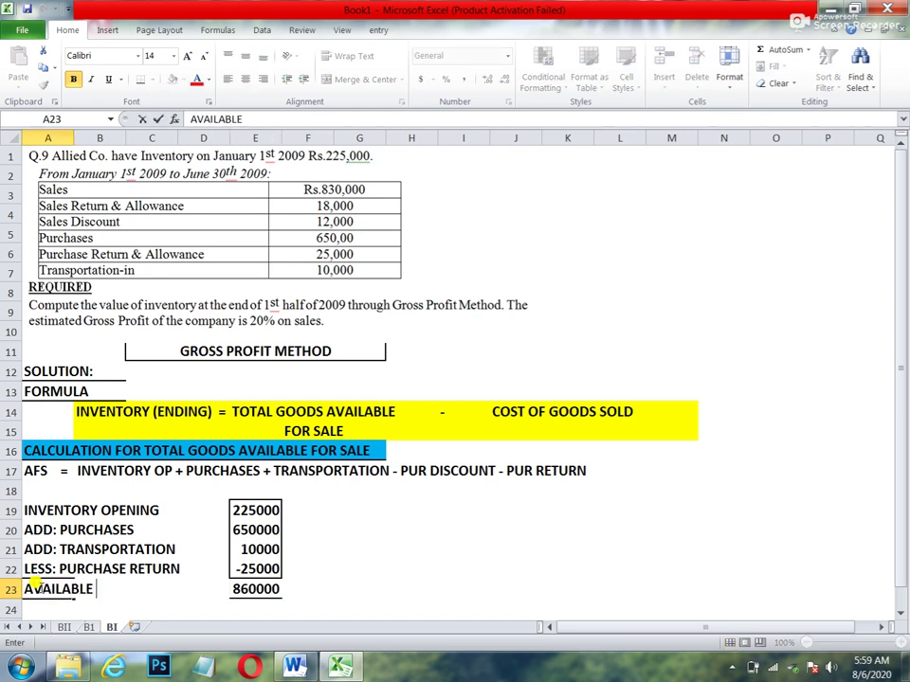
pyautogui.write(' FOR SALE')
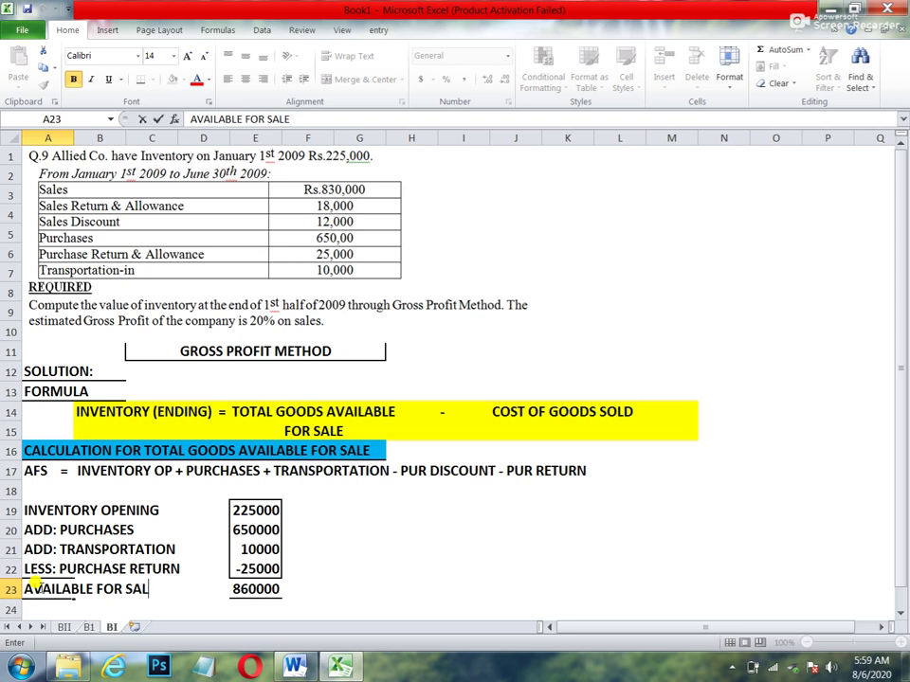
pyautogui.press('Right')
pyautogui.press('Right')
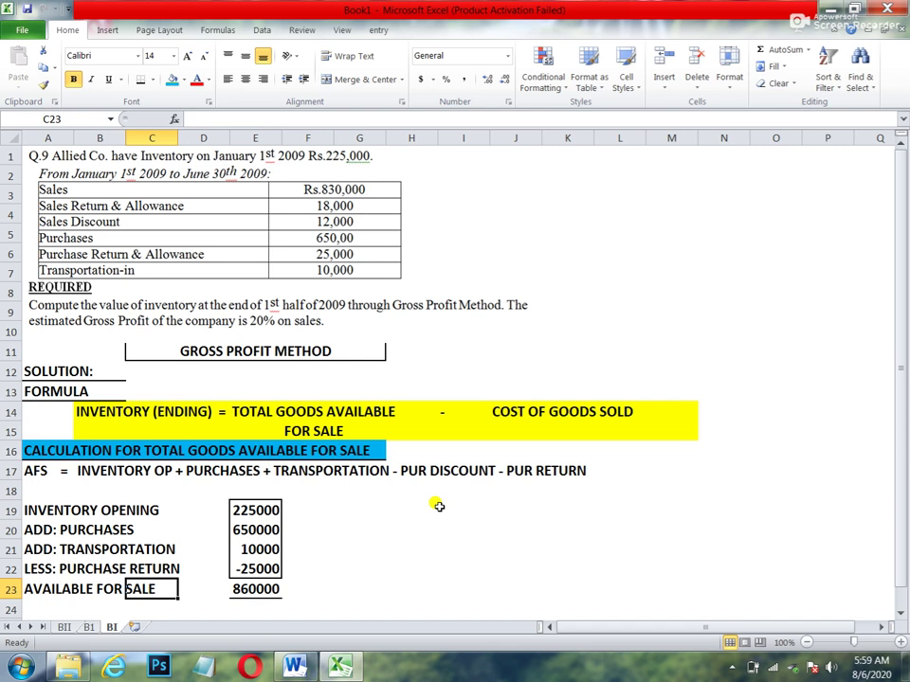
# Review the profit formulas on sheet B1, and return to sheet BI to compare them with the question
pyautogui.click(88, 628)
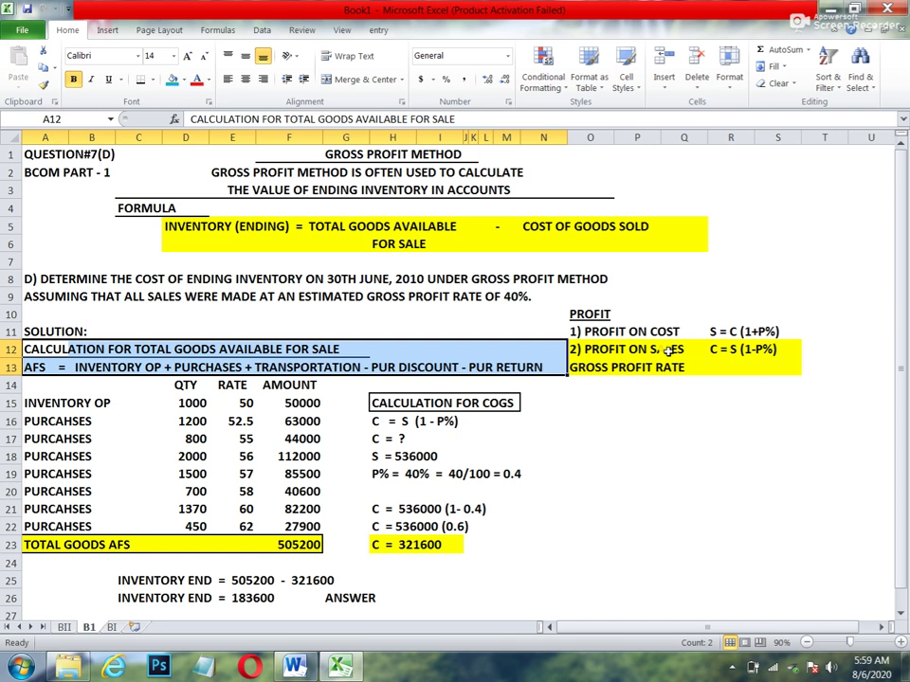
pyautogui.click(114, 628)
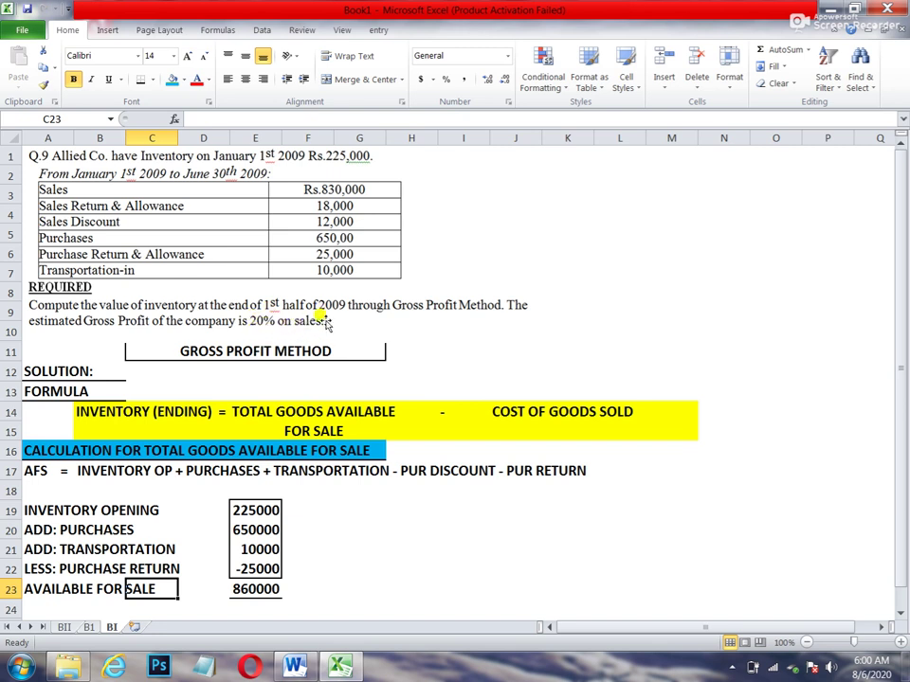
# Copy the PROFIT formulas block O10:S14 from sheet B1 and paste it at L7 on sheet BI
pyautogui.click(89, 627)
pyautogui.moveTo(779, 384); pyautogui.dragTo(585, 316)
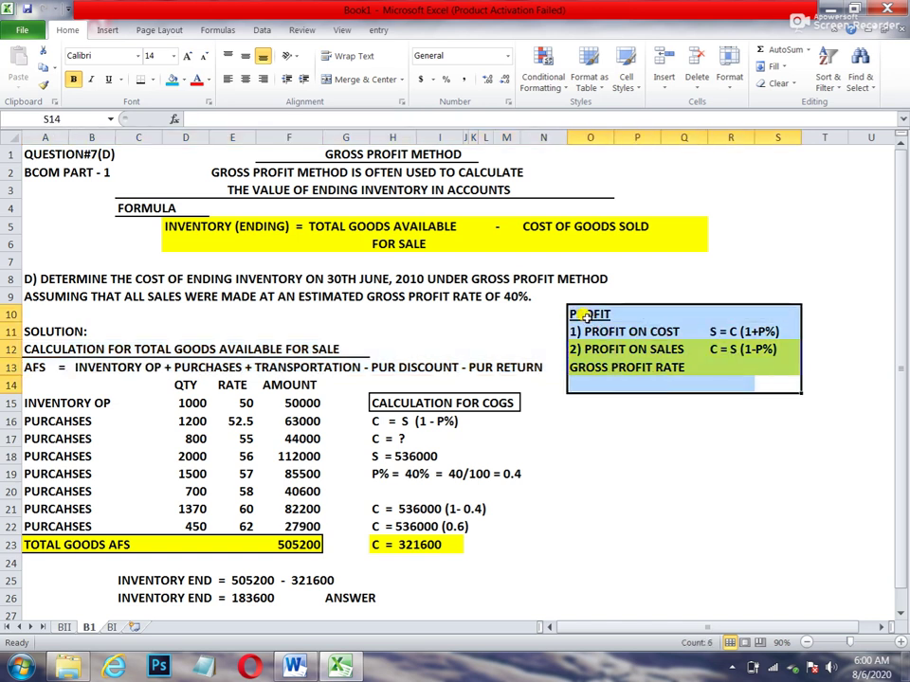
pyautogui.hotkey('ctrl', 'c')
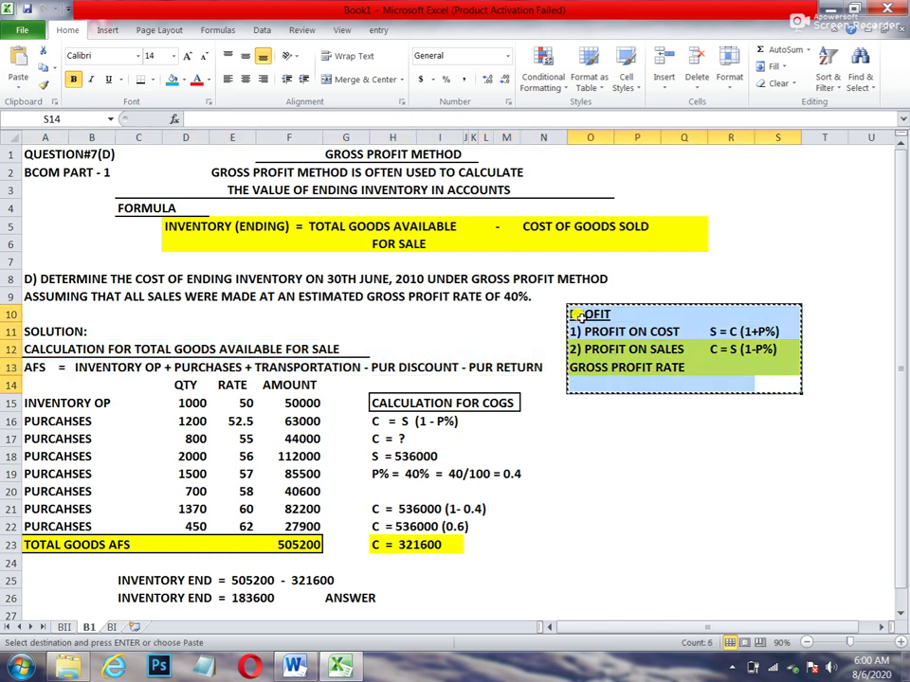
pyautogui.click(114, 628)
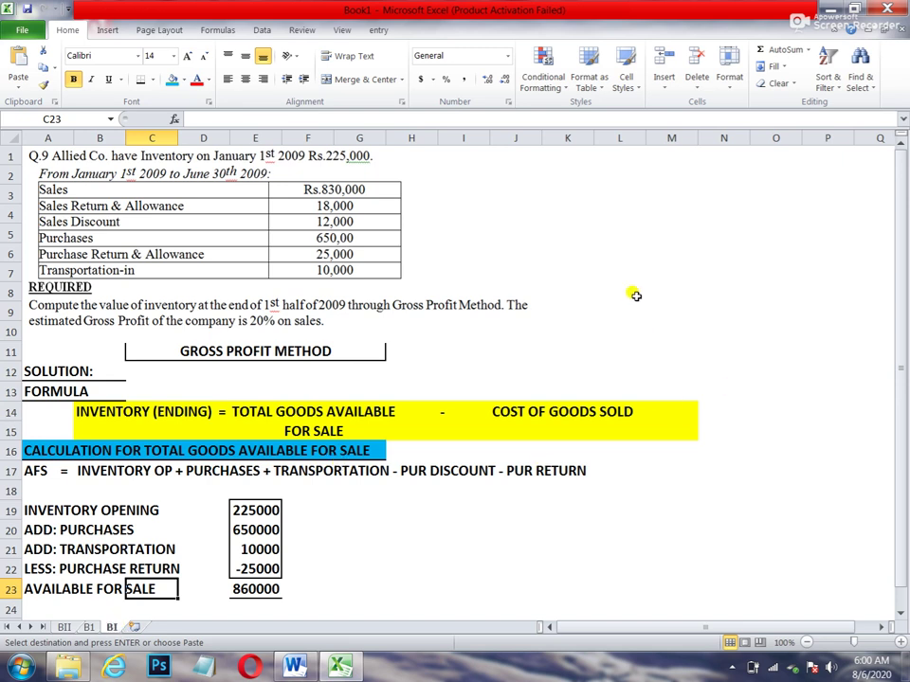
pyautogui.click(636, 265)
pyautogui.press('Return')
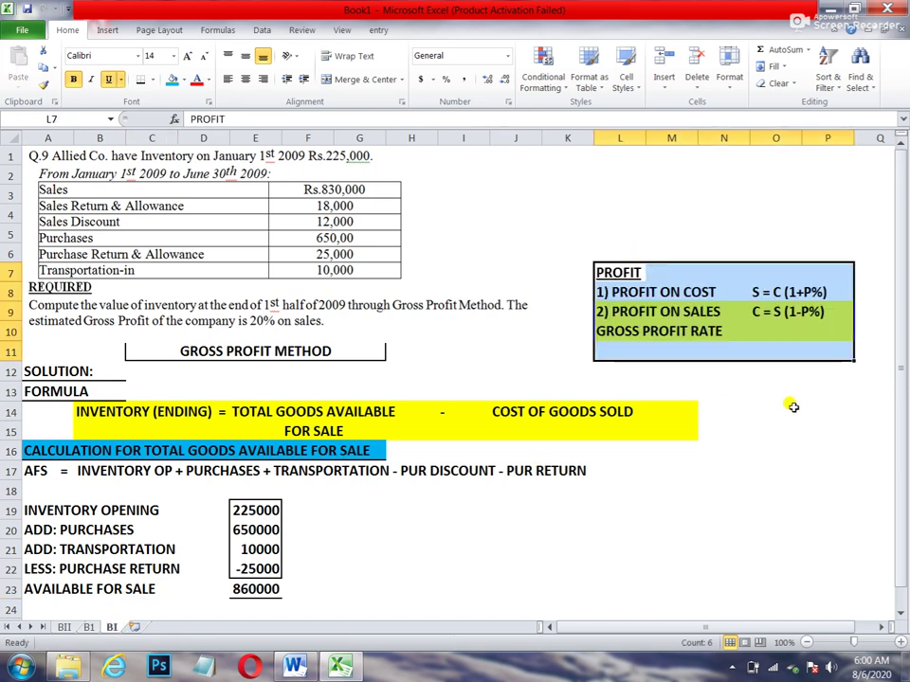
pyautogui.click(671, 331)
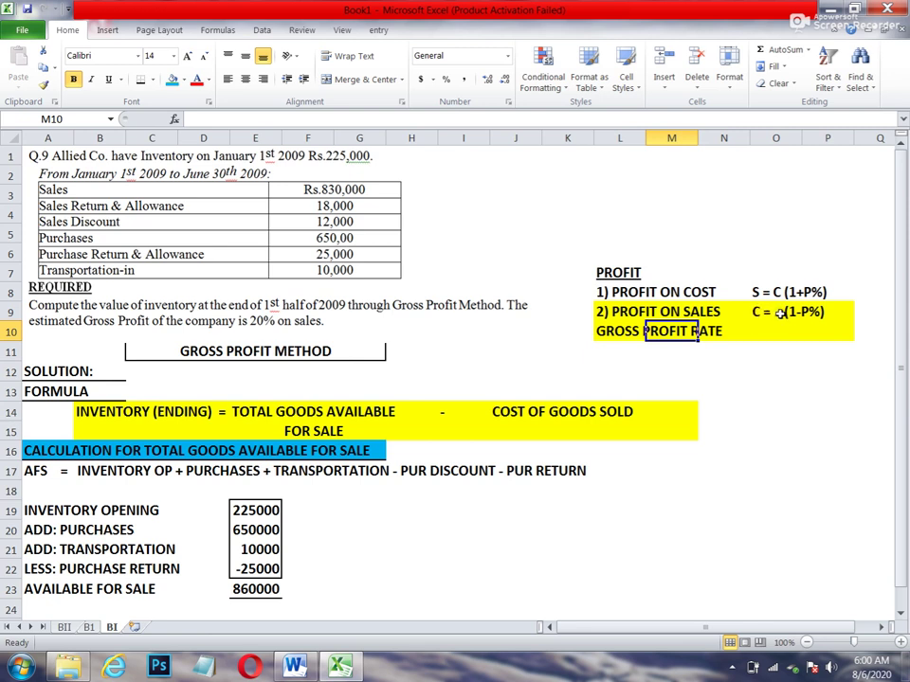
# Add the heading COST OF GOODS SOLD in G19 and fill G19:I19 with blue
pyautogui.click(384, 514)
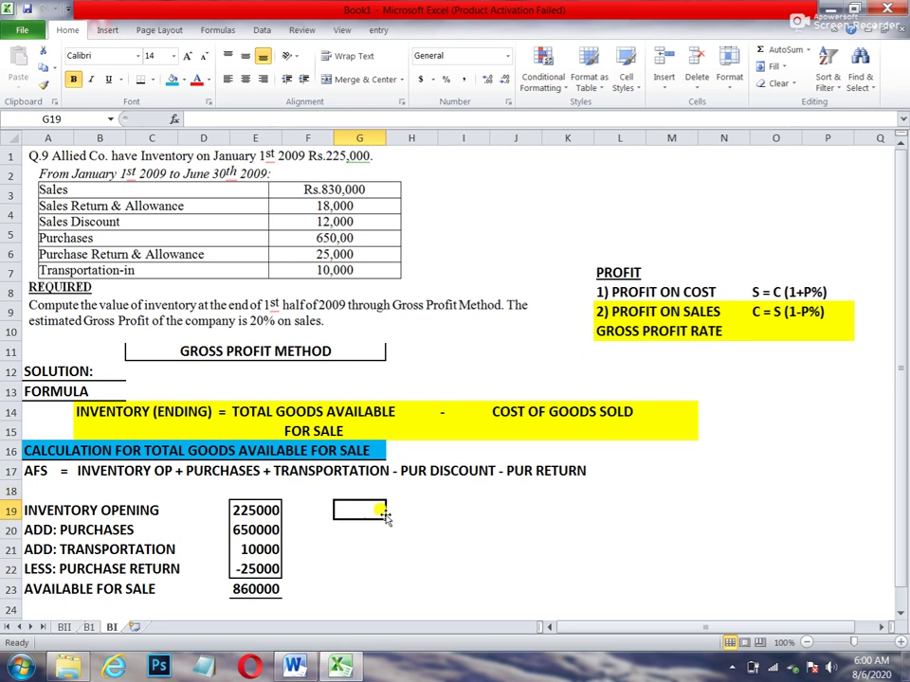
pyautogui.write('COST OF G')
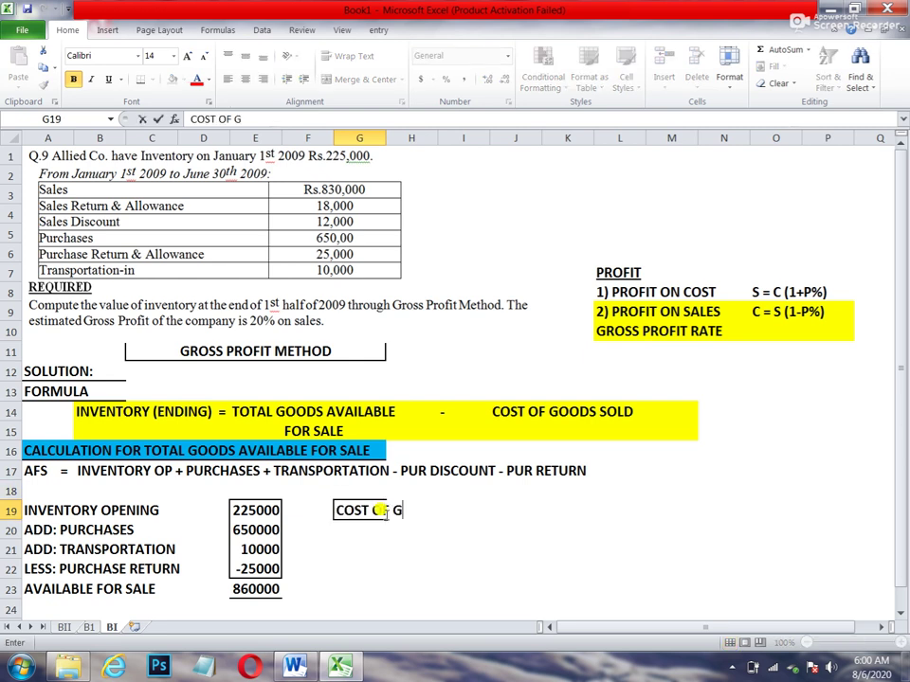
pyautogui.write('OODS SOLD')
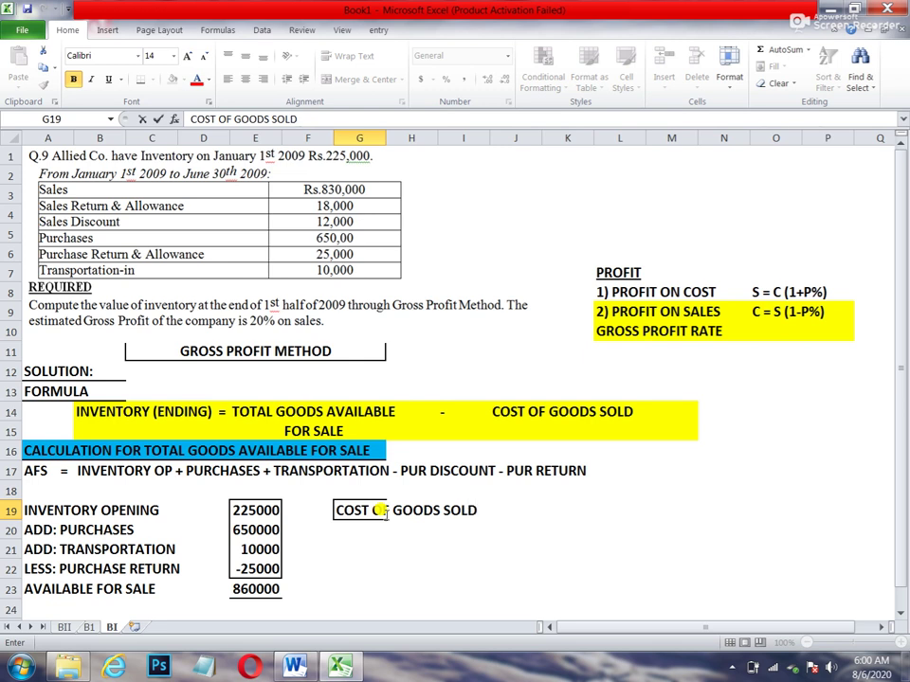
pyautogui.moveTo(379, 510); pyautogui.dragTo(417, 510)
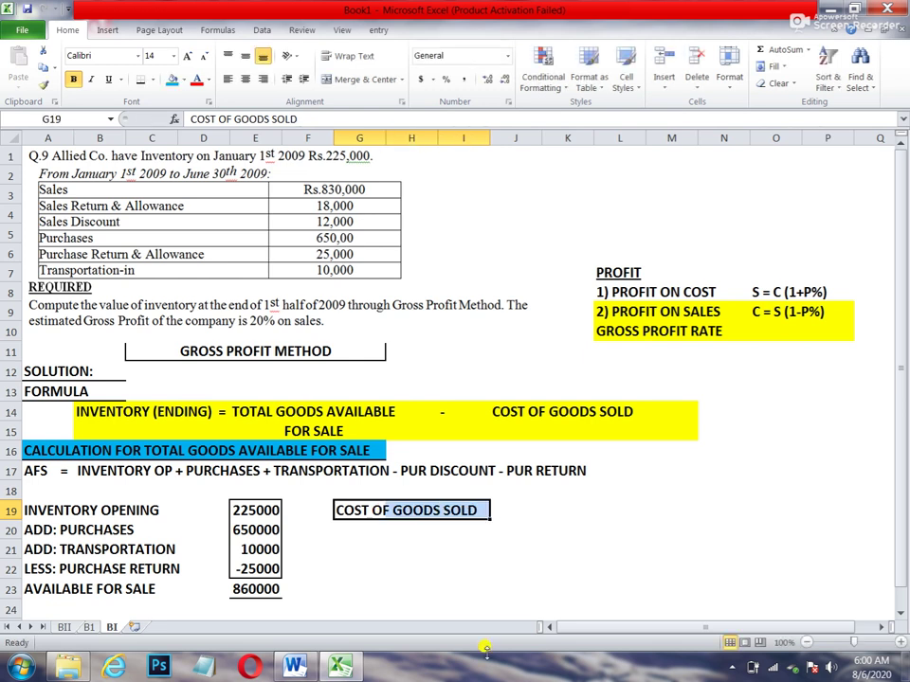
pyautogui.click(173, 79)
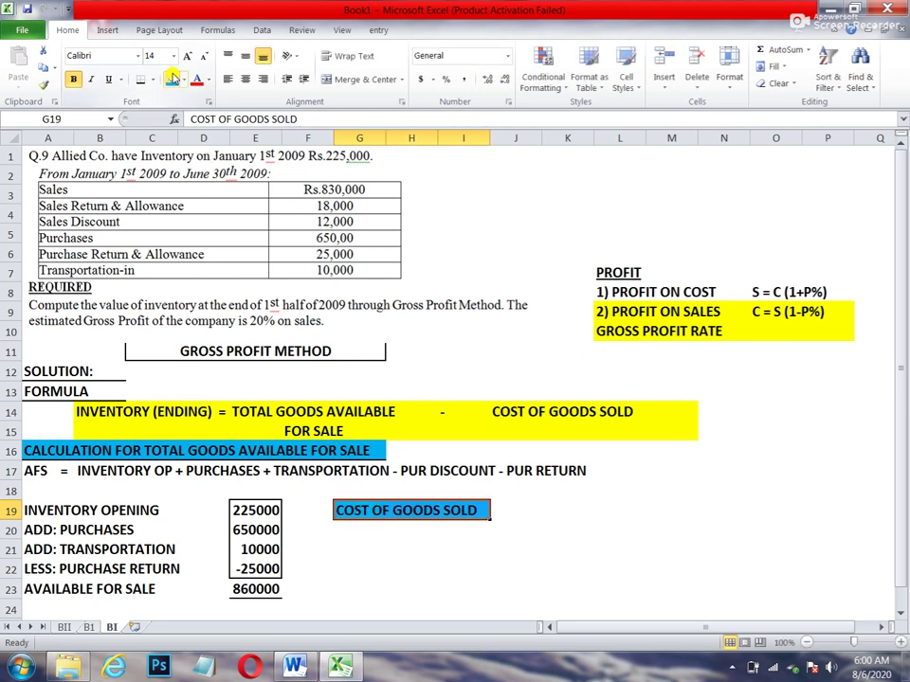
# Enter the formula text C = S (1 - P%) in G20 and C = ? in G21
pyautogui.click(348, 533)
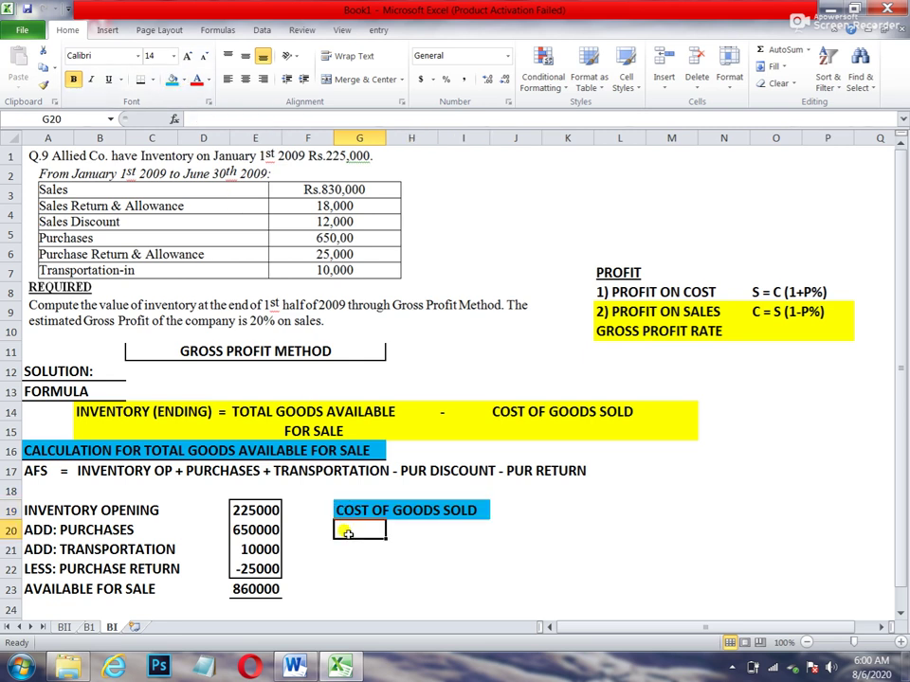
pyautogui.write('C =')
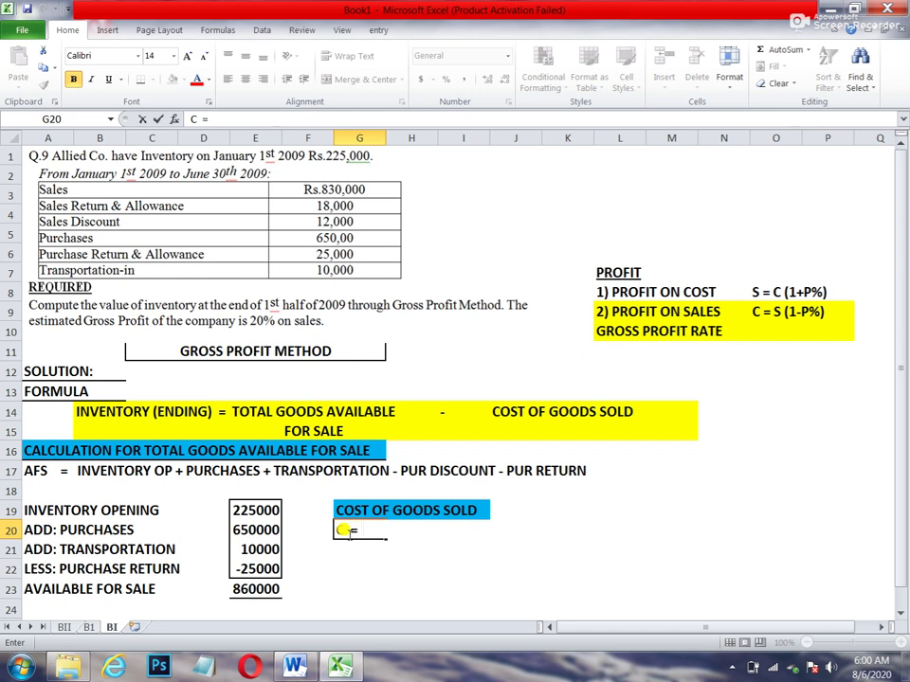
pyautogui.write(' S (1-')
pyautogui.press('BackSpace')
pyautogui.write('-  P%)')
pyautogui.press('Return')
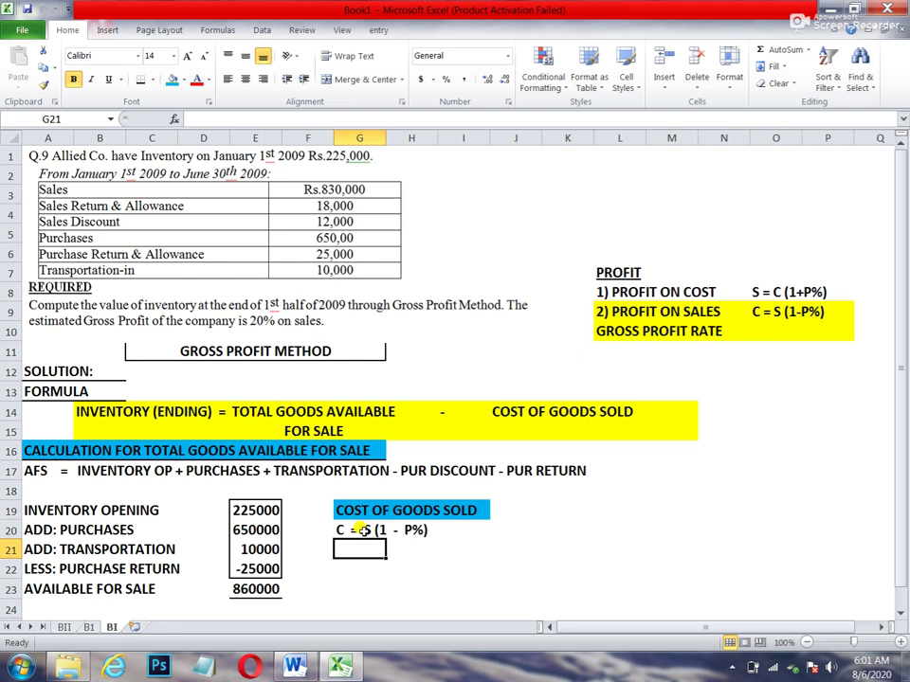
pyautogui.write('C')
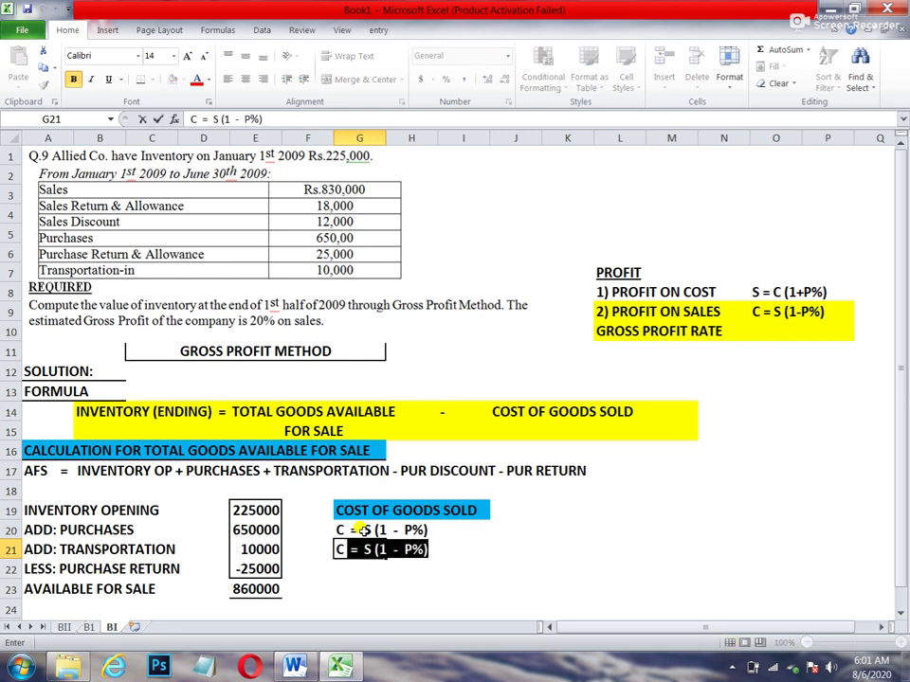
pyautogui.write(' = ?')
pyautogui.press('Tab')
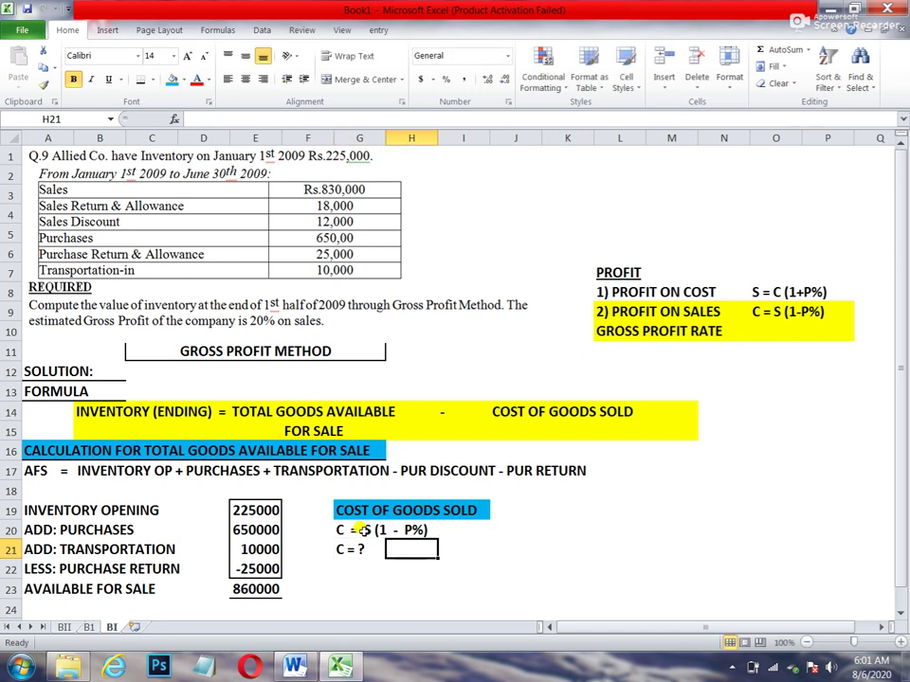
pyautogui.write('S =')
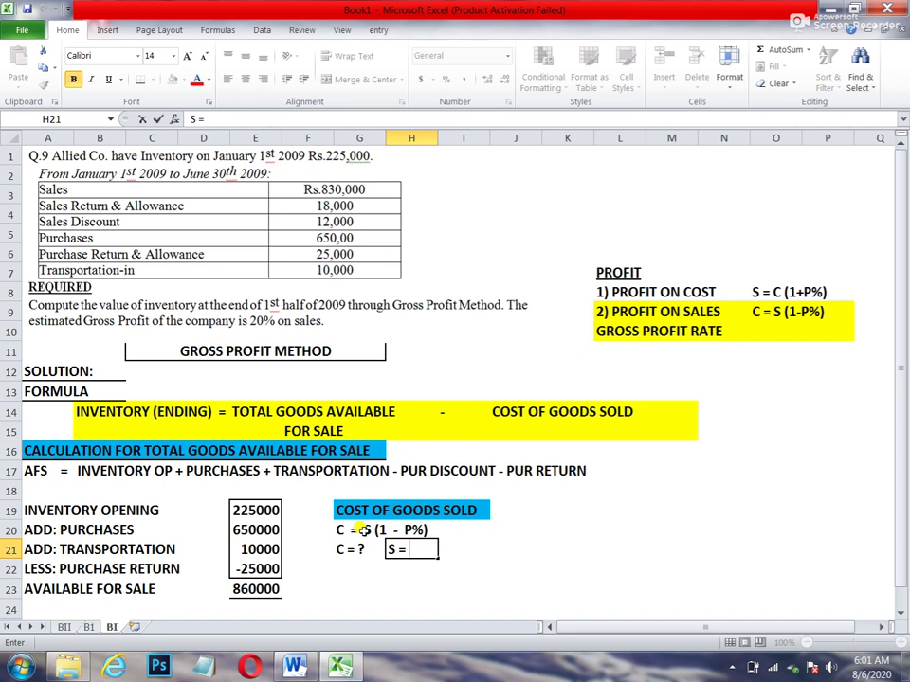
pyautogui.press('BackSpace')
pyautogui.press('BackSpace')
pyautogui.press('BackSpace')
# Label G22 SALES and enter 830000 in I22
pyautogui.press('Return')
pyautogui.press('Left')
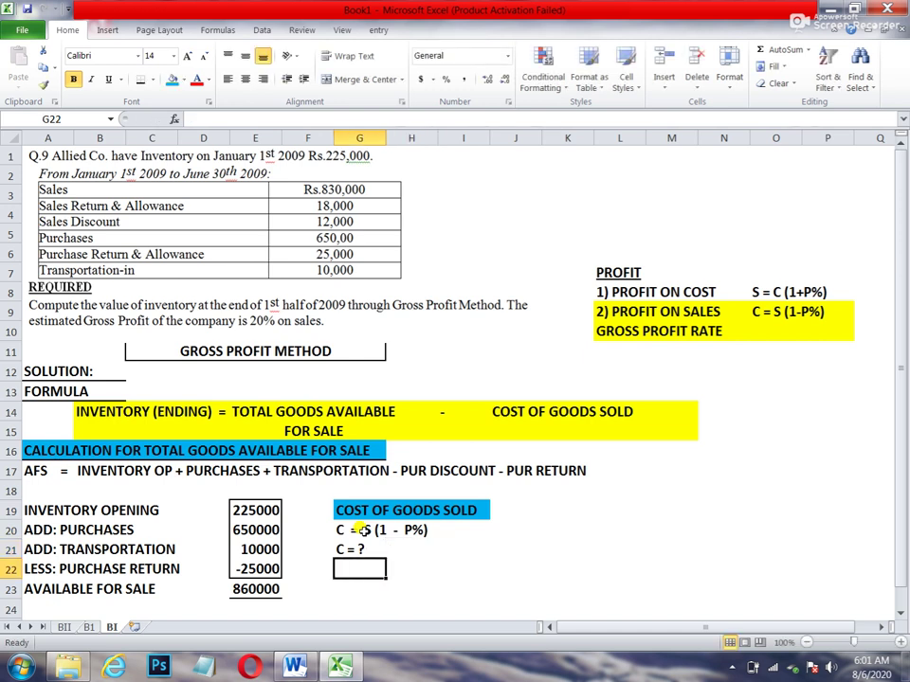
pyautogui.write('SALES')
pyautogui.press('Right')
pyautogui.press('Right')
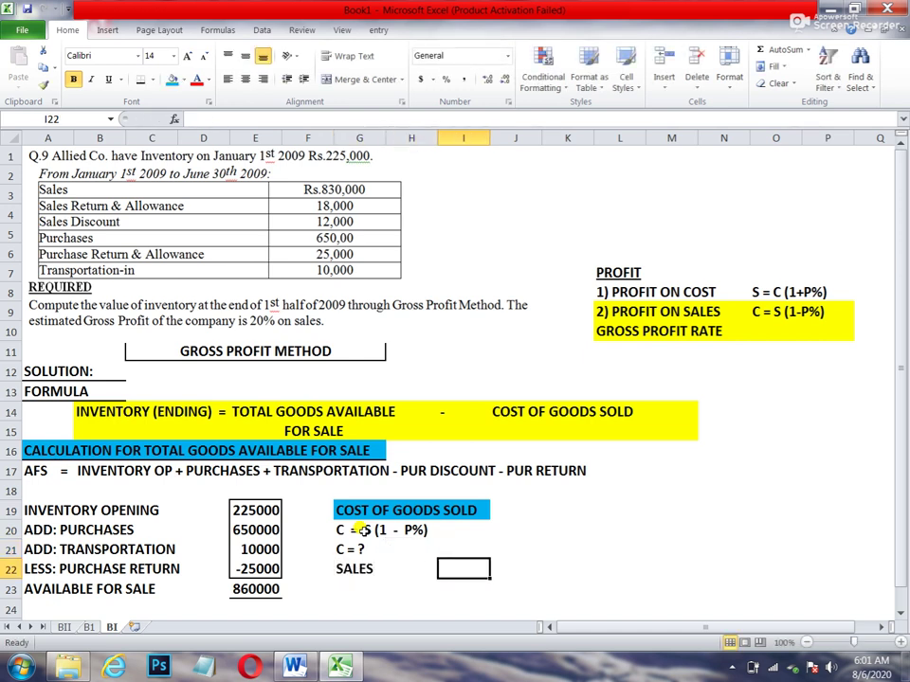
pyautogui.write('830000')
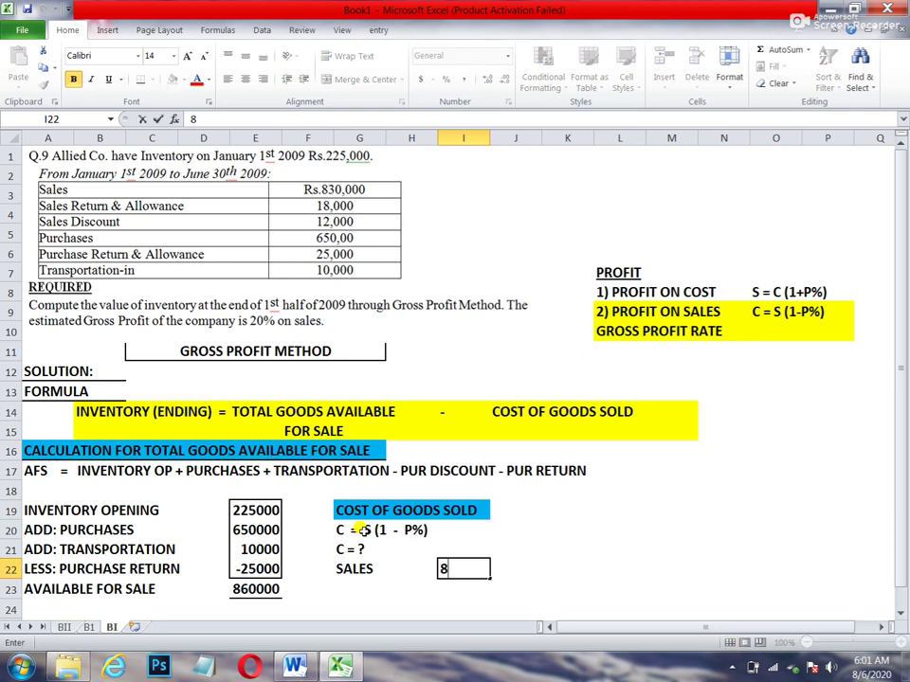
pyautogui.press('Return')
pyautogui.press('Left')
pyautogui.press('Left')
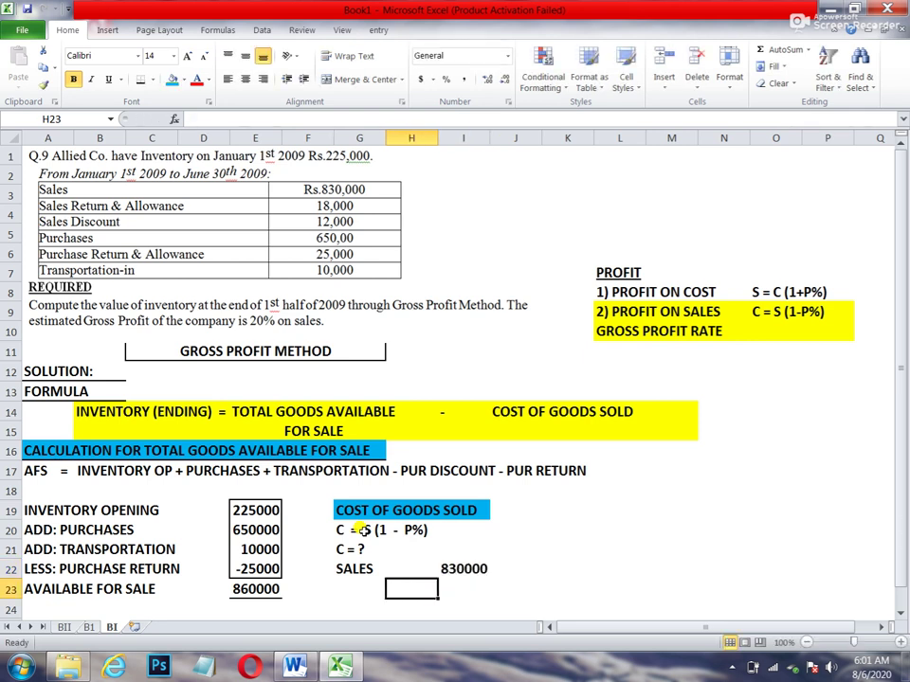
pyautogui.write('INVE')
pyautogui.press('BackSpace')
pyautogui.press('BackSpace')
pyautogui.press('BackSpace')
pyautogui.press('BackSpace')
# Label G23 LESS: SALES RET and enter -18000 in I23
pyautogui.write('LESS')
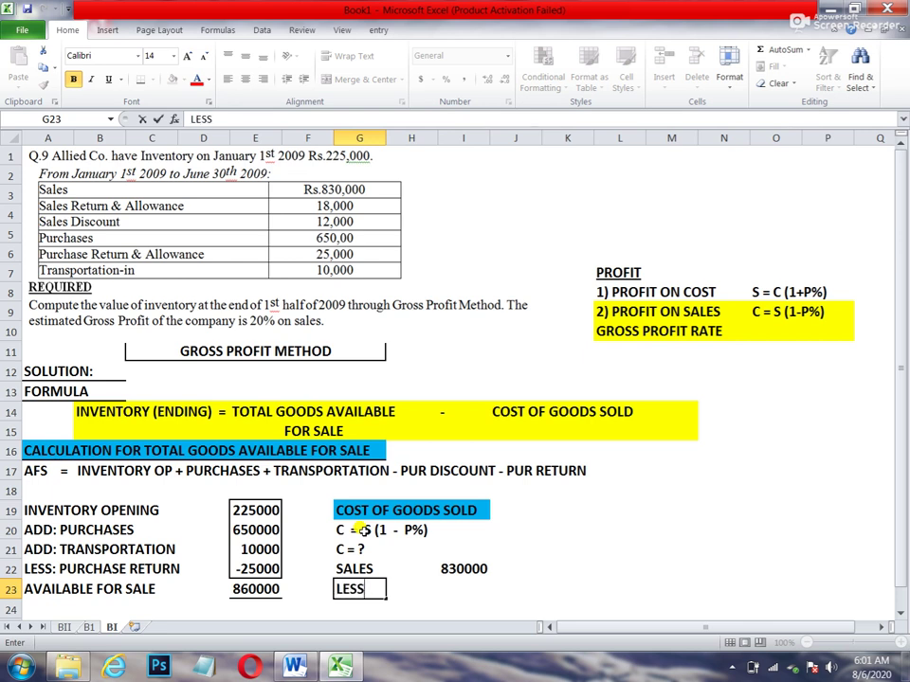
pyautogui.write(': SALES RET')
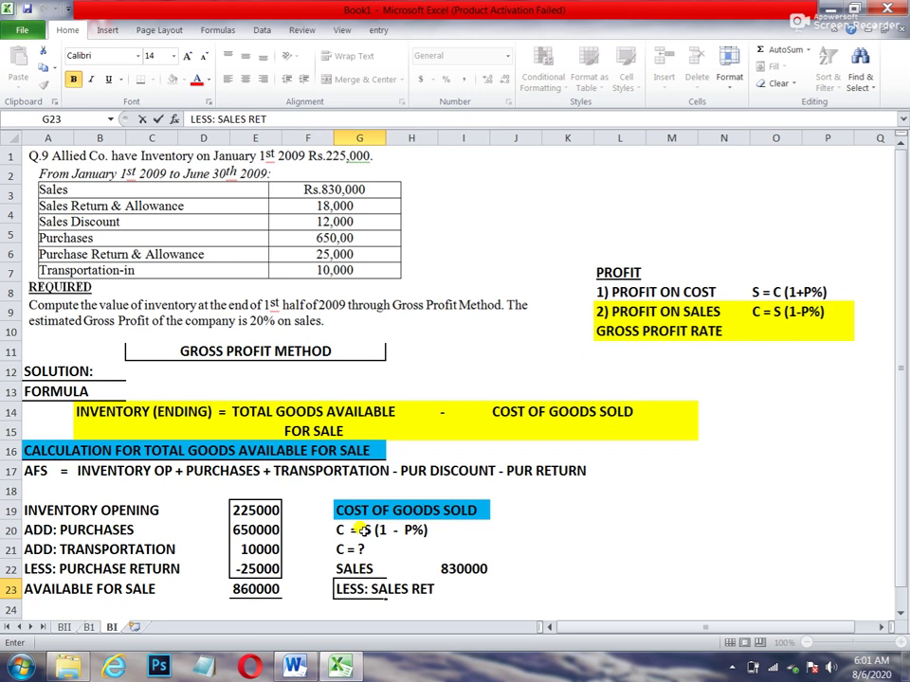
pyautogui.press('Tab')
pyautogui.press('Tab')
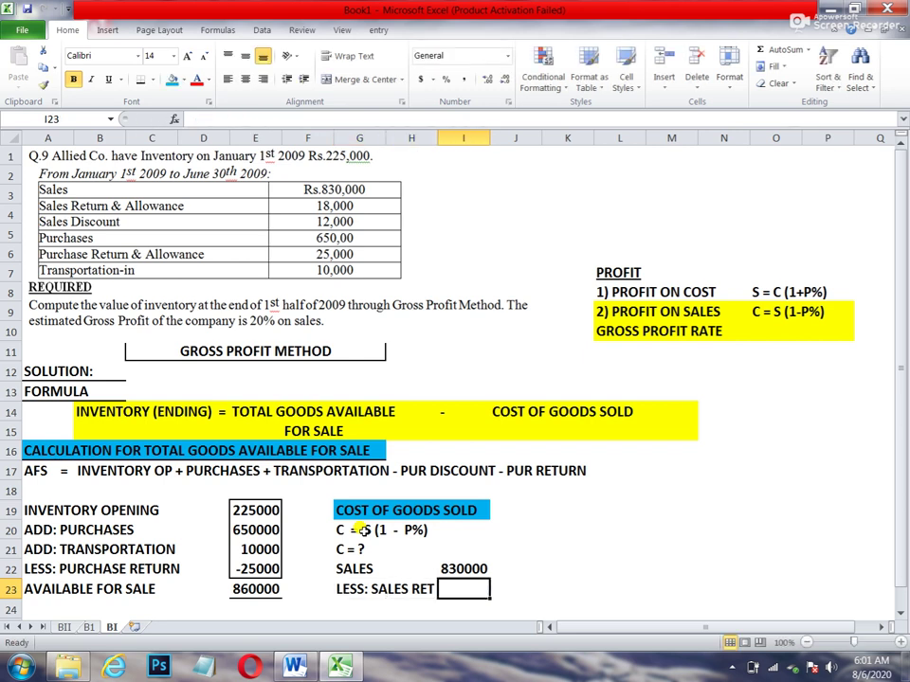
pyautogui.write('-1888')
pyautogui.press('BackSpace')
pyautogui.press('BackSpace')
pyautogui.write('000')
pyautogui.press('Return')
# Label G24 LESS: SALES DISC and enter -12000 in I24
pyautogui.press('Up')
pyautogui.press('Left')
pyautogui.press('Down')
pyautogui.press('Left')
pyautogui.write('LESS: SALES DISC')
pyautogui.press('Right')
pyautogui.press('Right')
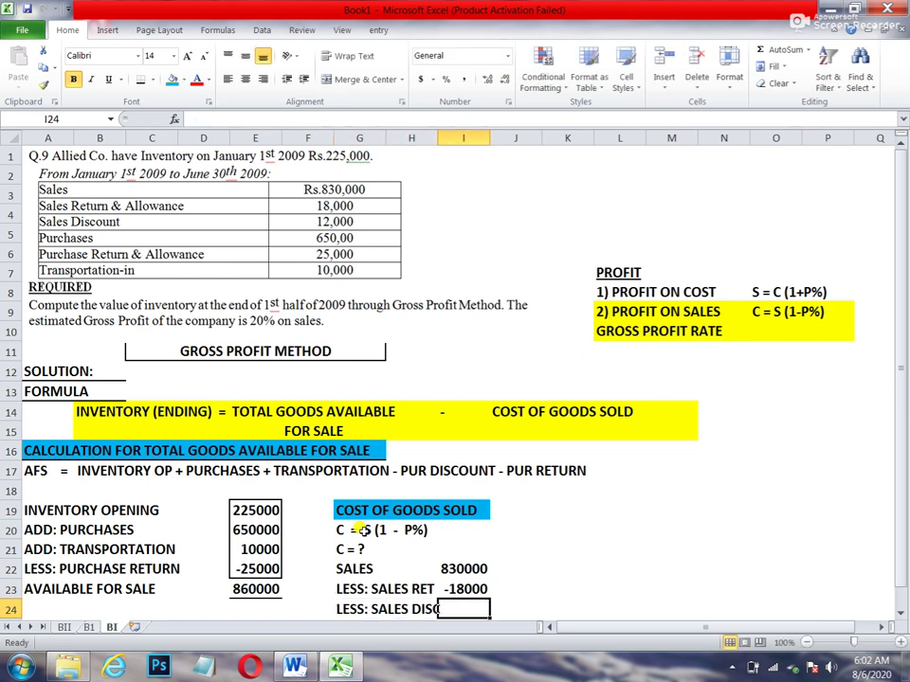
pyautogui.write('12000')
pyautogui.press('BackSpace')
pyautogui.press('BackSpace')
pyautogui.press('BackSpace')
pyautogui.press('BackSpace')
pyautogui.press('BackSpace')
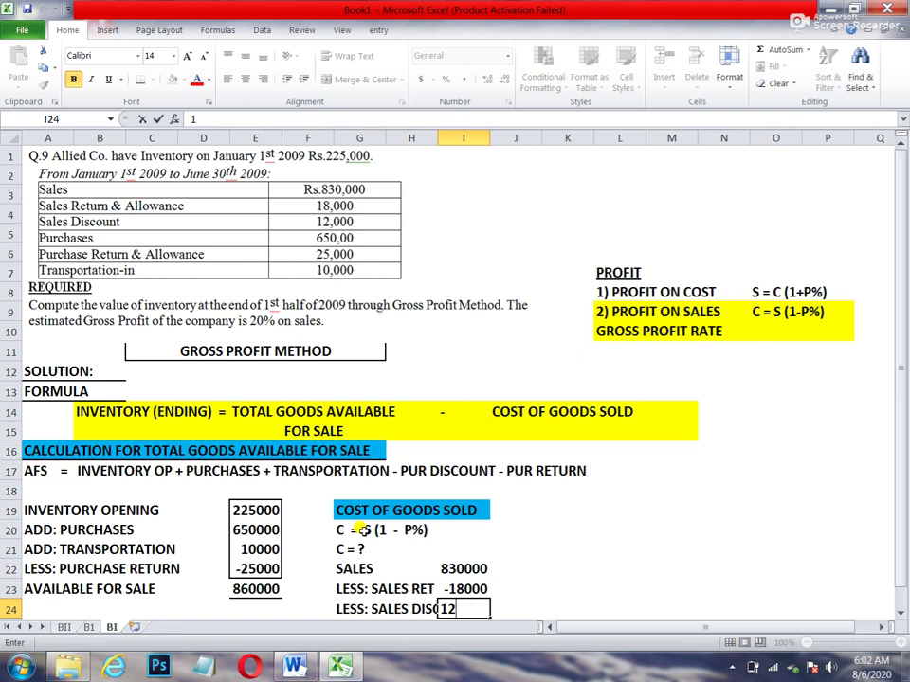
pyautogui.write('-12000')
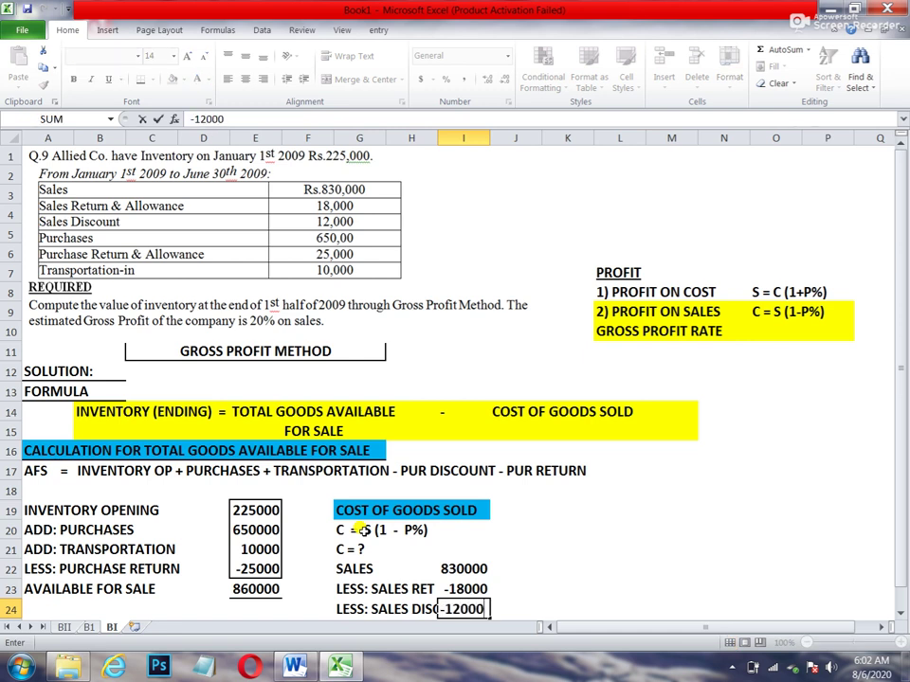
pyautogui.press('Return')
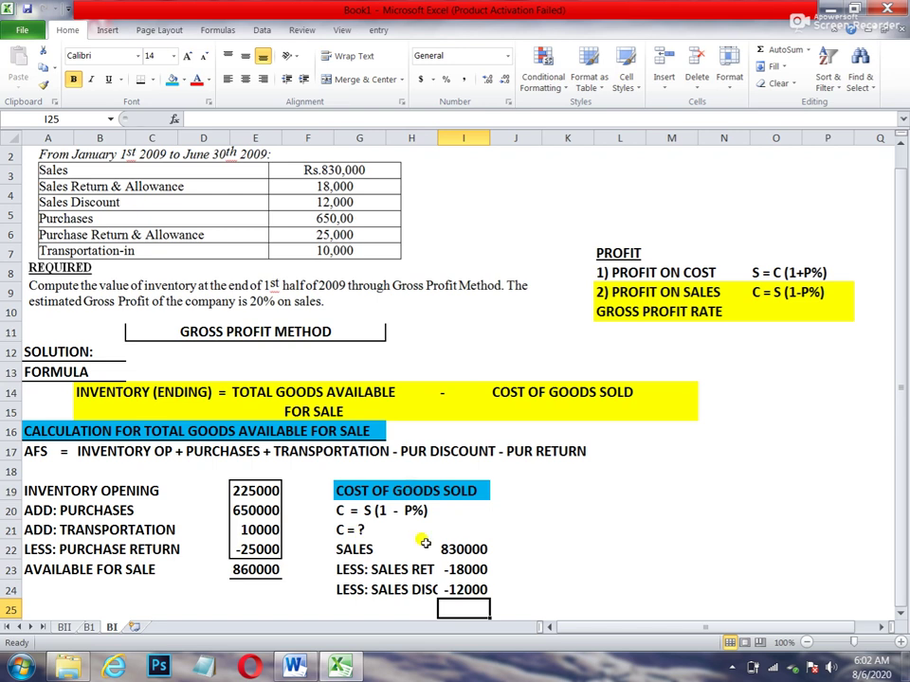
# Outline the sales amounts in I22:I24 with a thick box border and widen column H to fit the sales discount label
pyautogui.moveTo(458, 549)
pyautogui.mouseDown()
pyautogui.moveTo(471, 608)
pyautogui.moveTo(471, 554)
pyautogui.mouseUp()
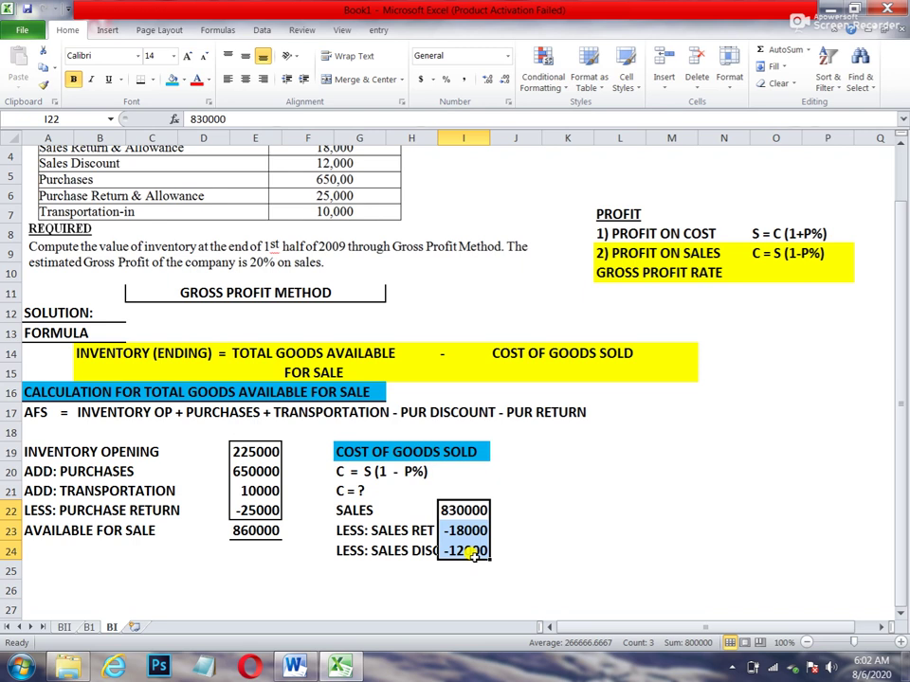
pyautogui.click(156, 82)
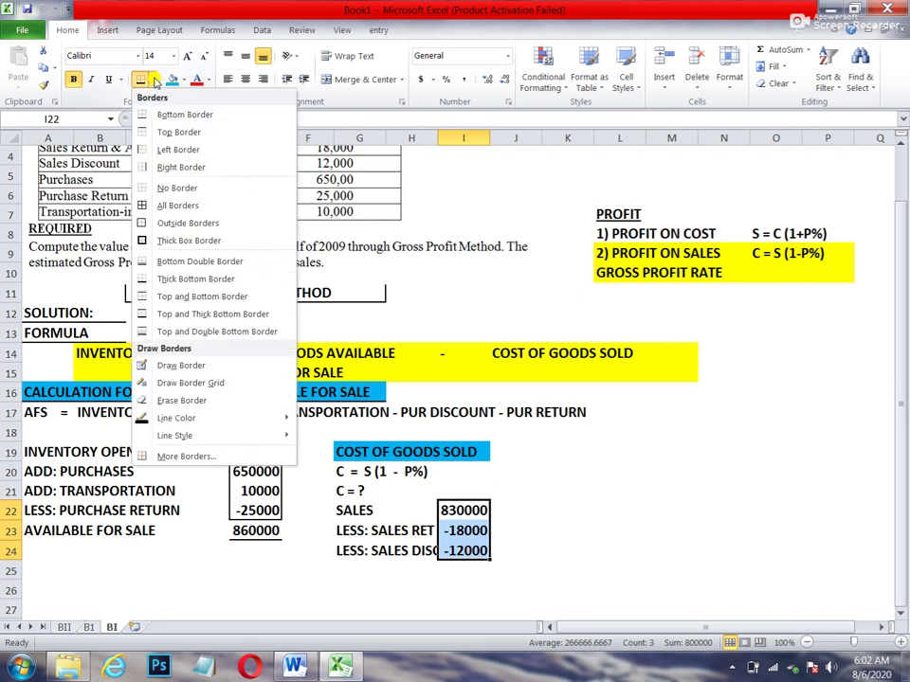
pyautogui.click(149, 241)
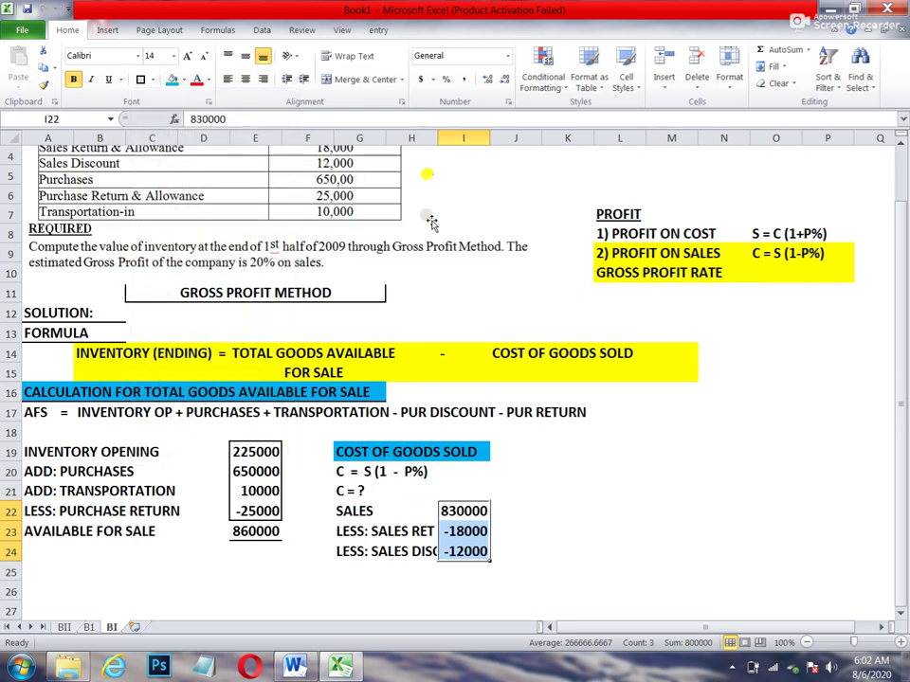
pyautogui.click(523, 519)
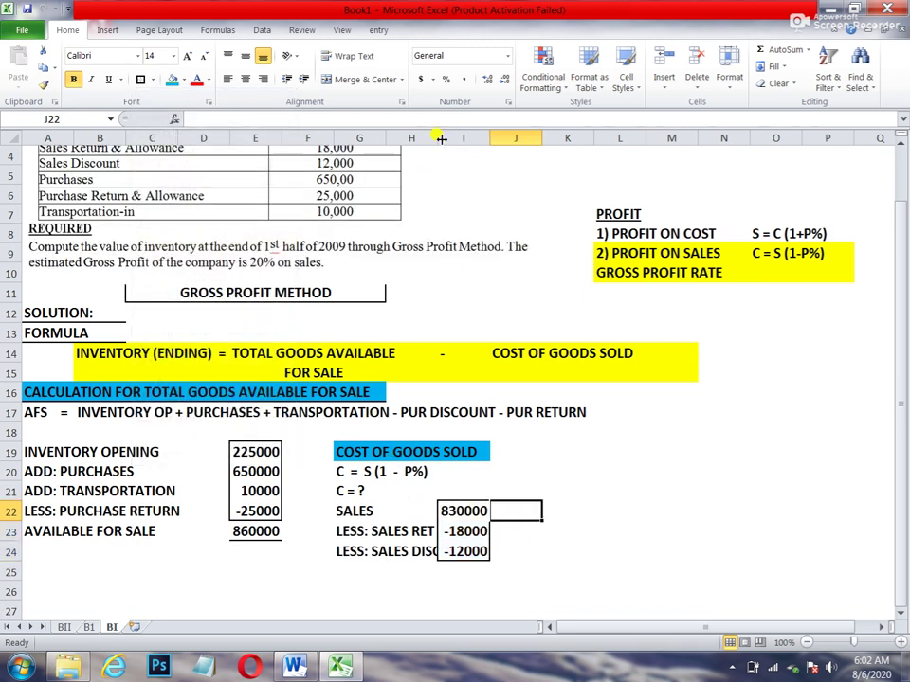
pyautogui.moveTo(436, 135); pyautogui.dragTo(444, 134)
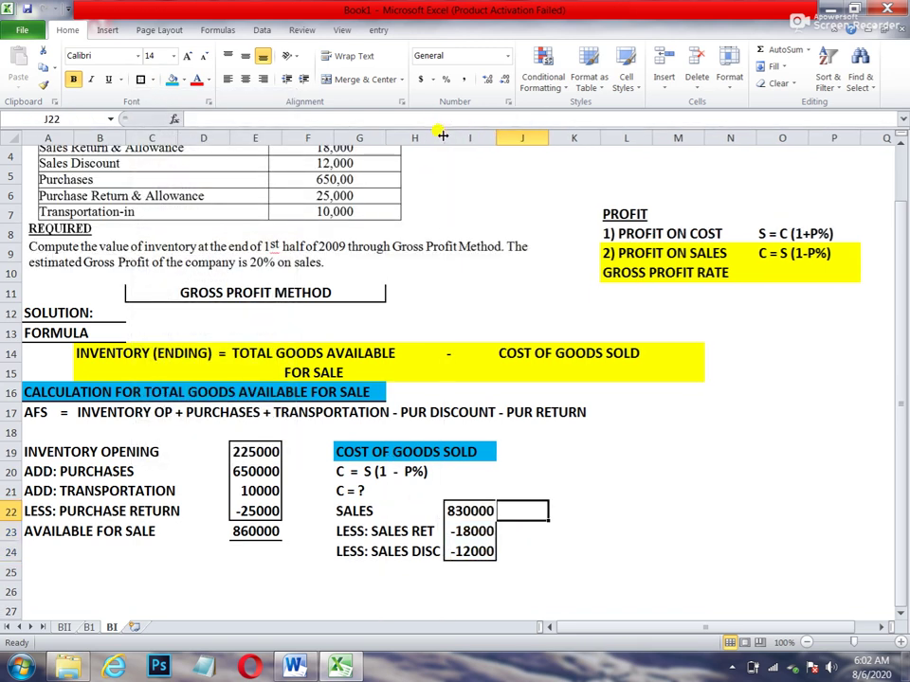
# Enter the total 800000 in I25 below the sales amounts and label it NET SALES in G25
pyautogui.click(471, 566)
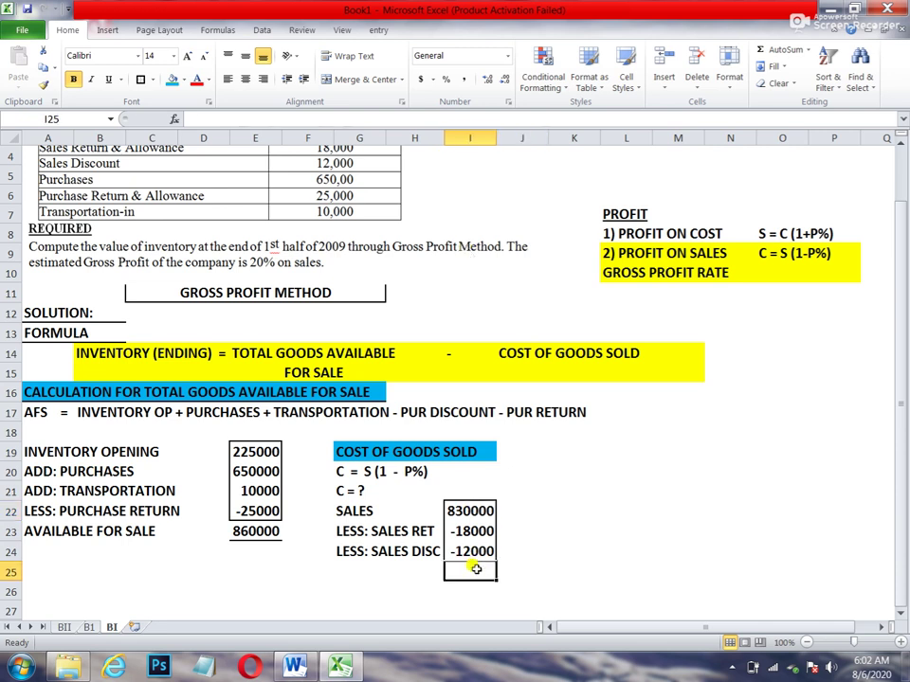
pyautogui.write('800000')
pyautogui.press('Return')
pyautogui.press('Up')
pyautogui.press('Left')
pyautogui.press('Left')
pyautogui.press('Left')
pyautogui.press('Right')
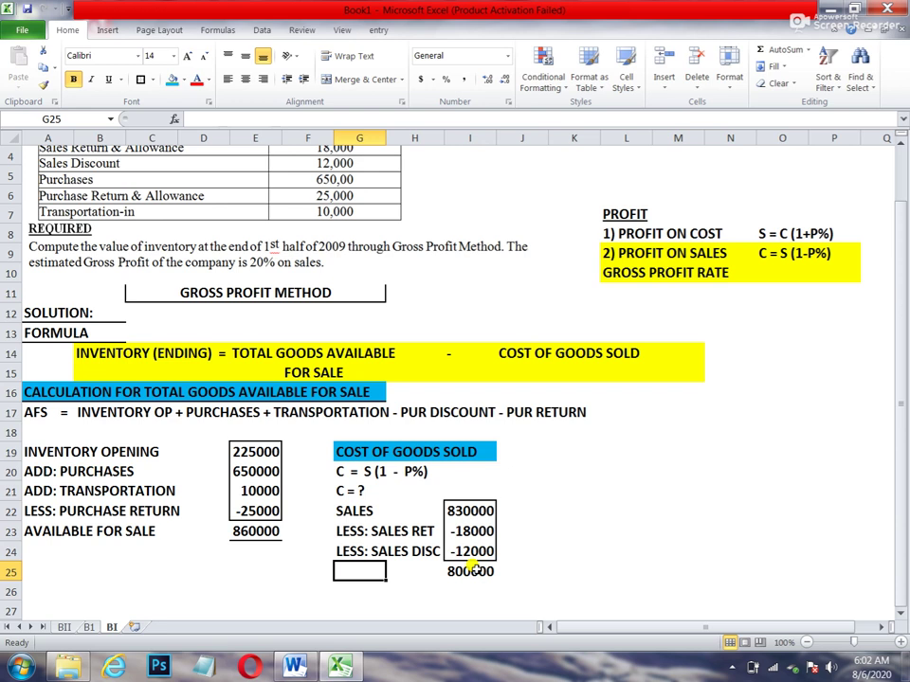
pyautogui.write('NET SALES')
pyautogui.press('Return')
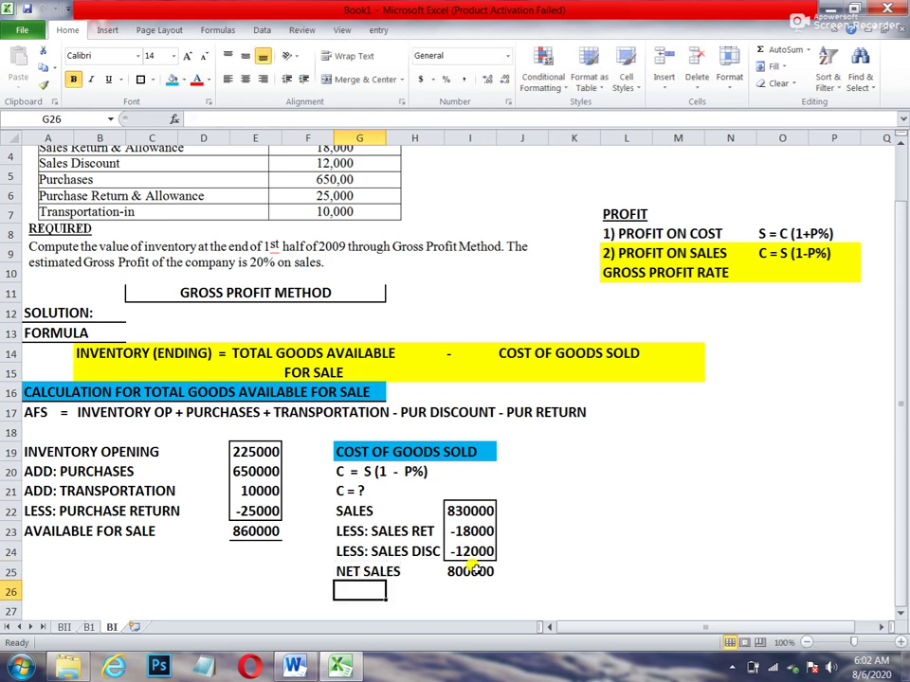
# Enter the profit rate line P% = 20% = 20/100 = 0.2 in K20
pyautogui.press('Right')
pyautogui.press('Right')
pyautogui.press('Right')
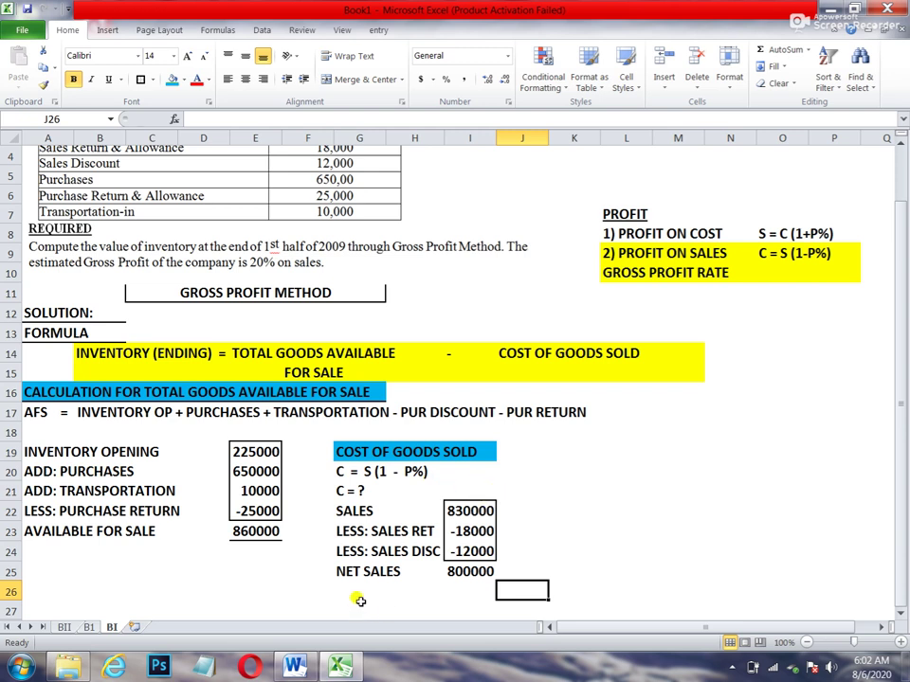
pyautogui.click(539, 473)
pyautogui.press('Right')
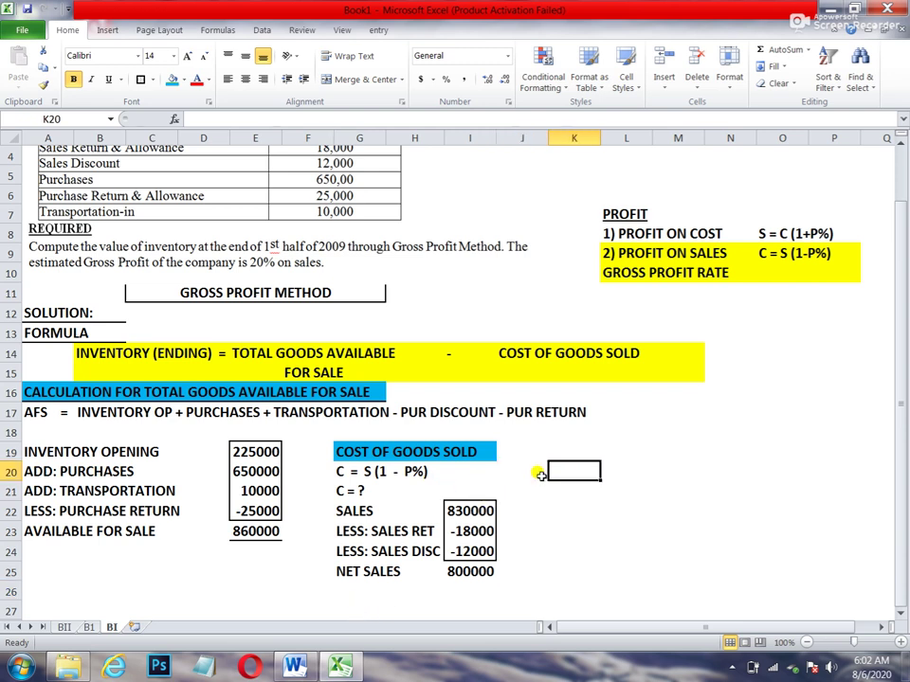
pyautogui.write('P%')
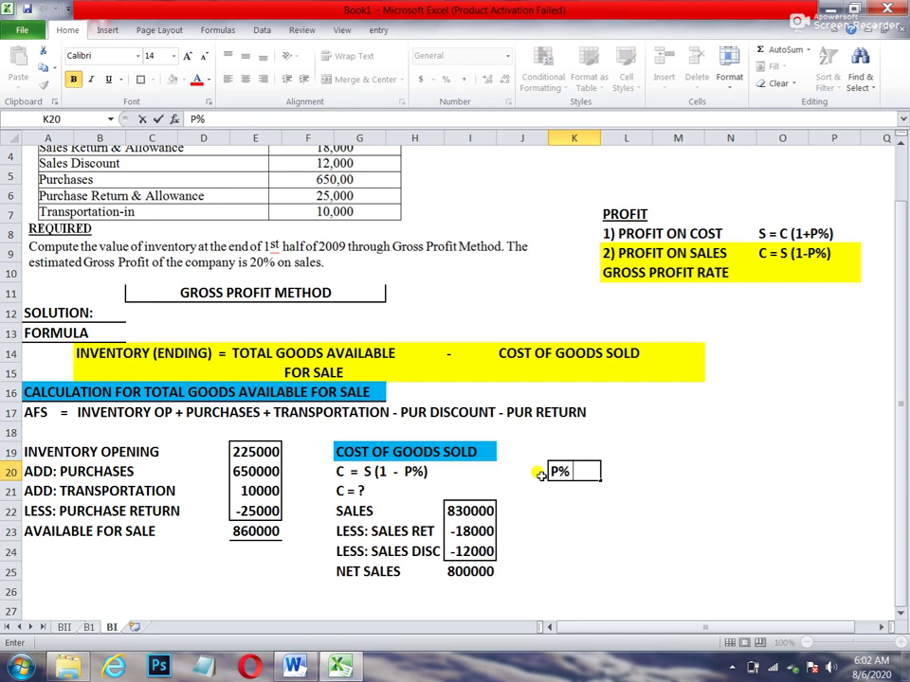
pyautogui.write(' =  20% = 20/100 = 0.2')
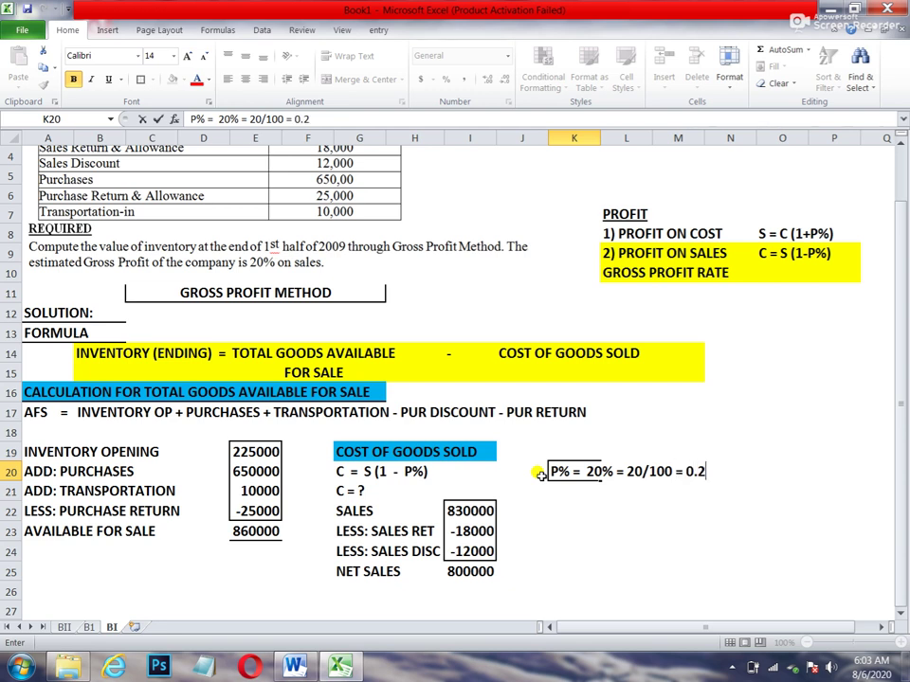
pyautogui.press('Return')
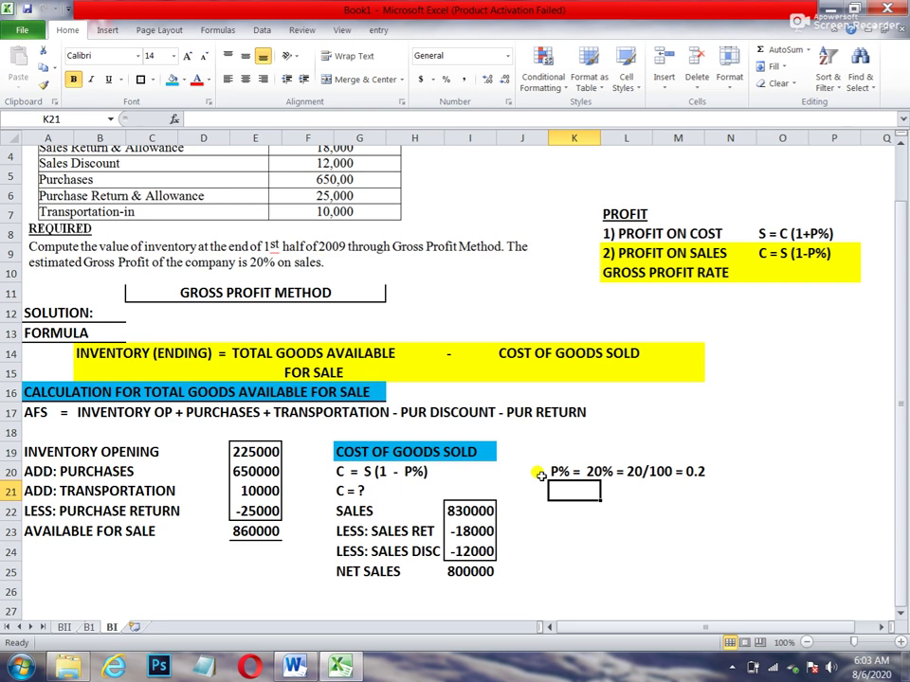
# Enter PUTTING THE VALUES IN THE FORMULA in K21 and the substituted formula C = 800000 (1 - 0.2) in K22
pyautogui.write('PUTTING T')
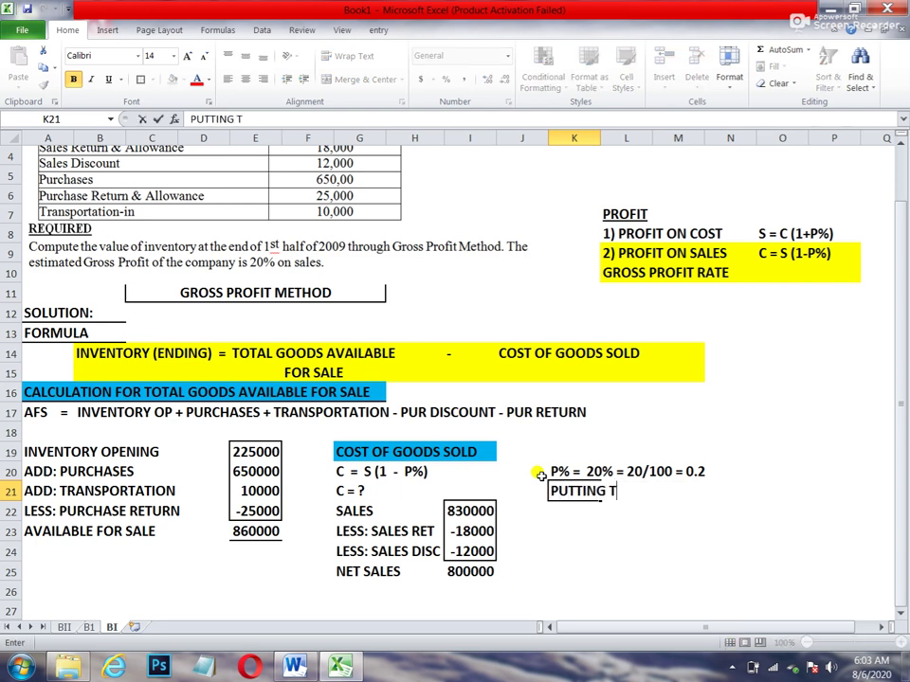
pyautogui.write('HE VALUES IN TH')
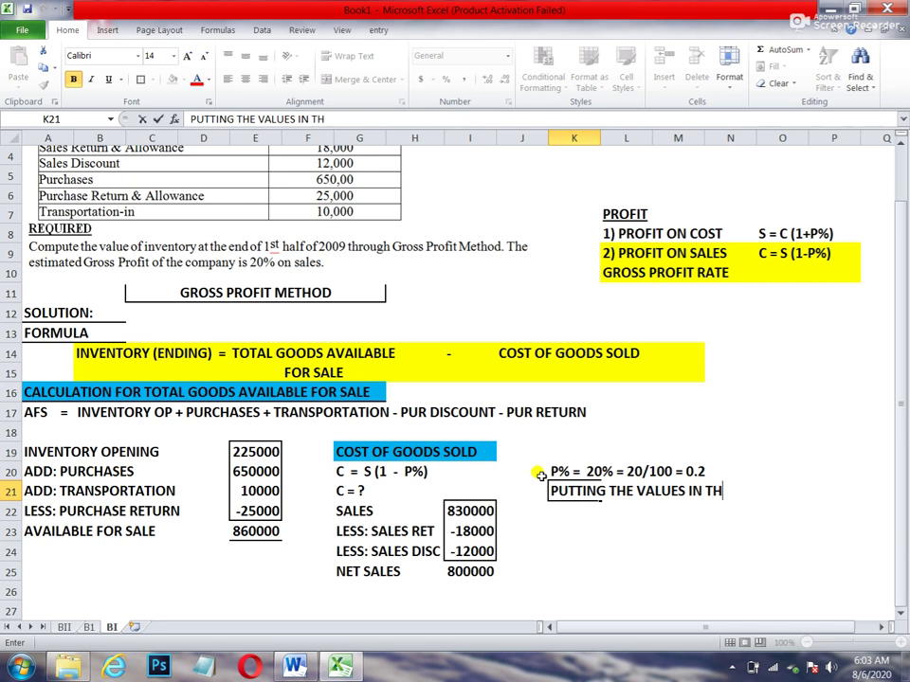
pyautogui.write('E FORMULA')
pyautogui.press('Return')
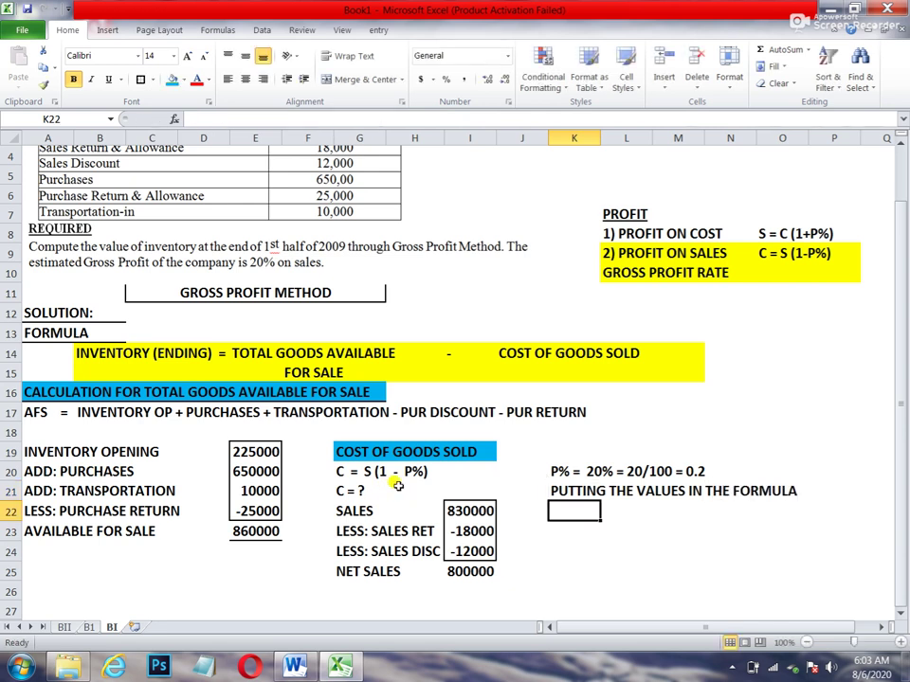
pyautogui.write('C = ')
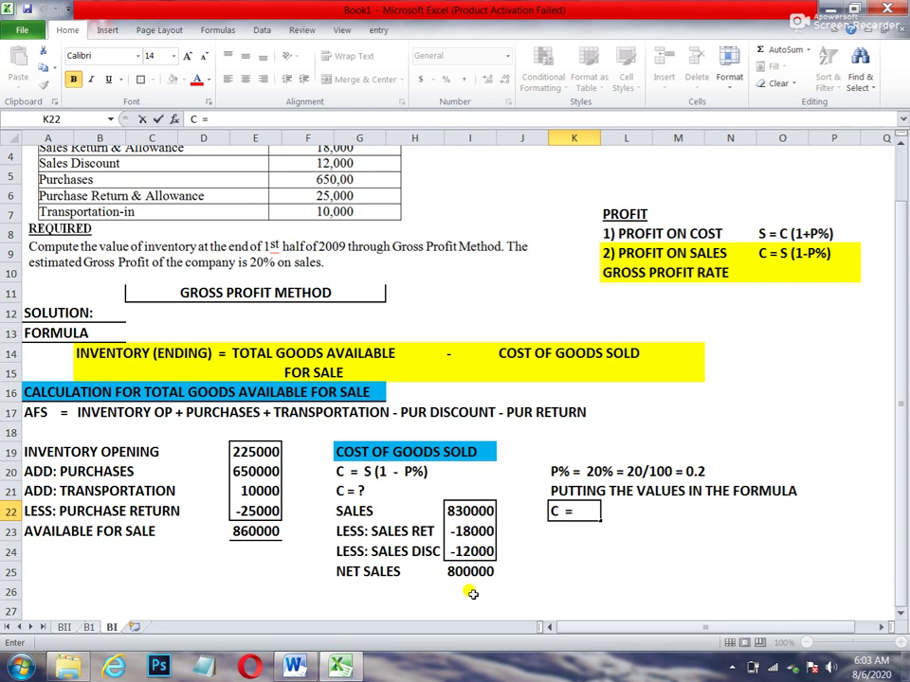
pyautogui.write('800000')
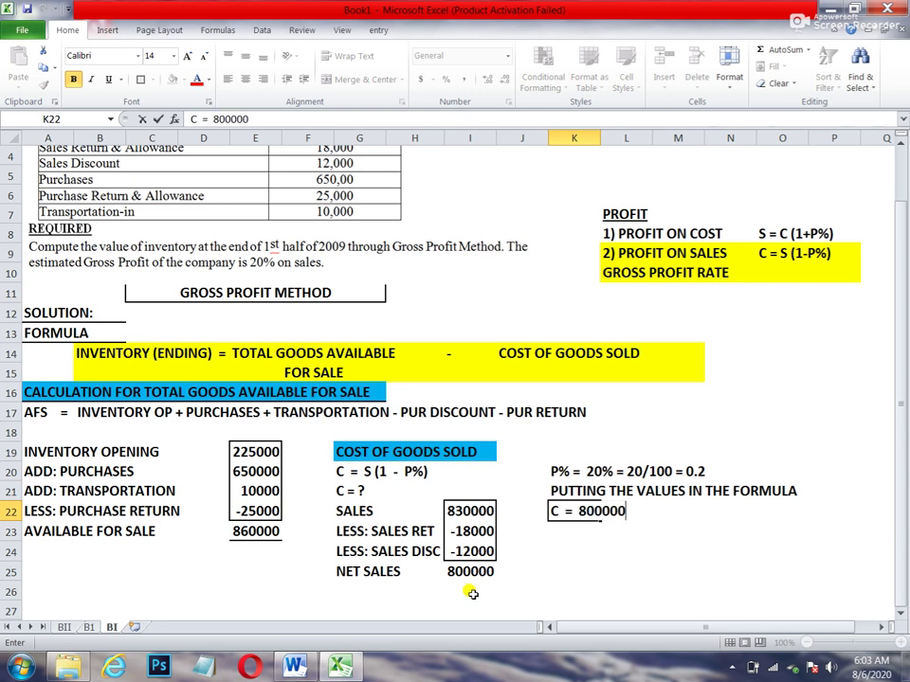
pyautogui.write(' (1 - 0.2)')
pyautogui.press('Return')
# Enter the simplified formula line C = 800000 (0.8) in K23
pyautogui.write('C')
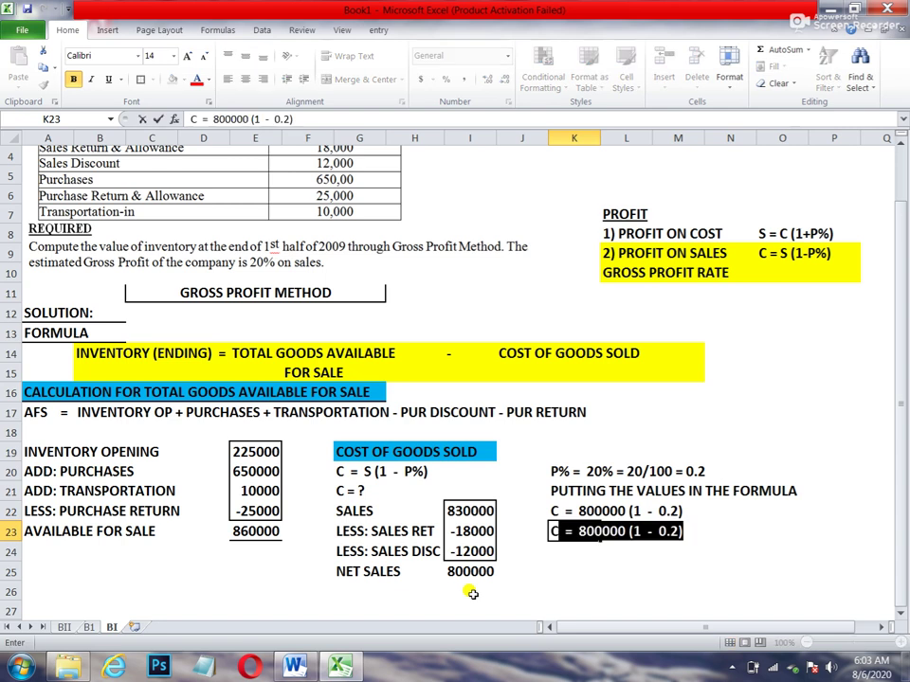
pyautogui.press('Return')
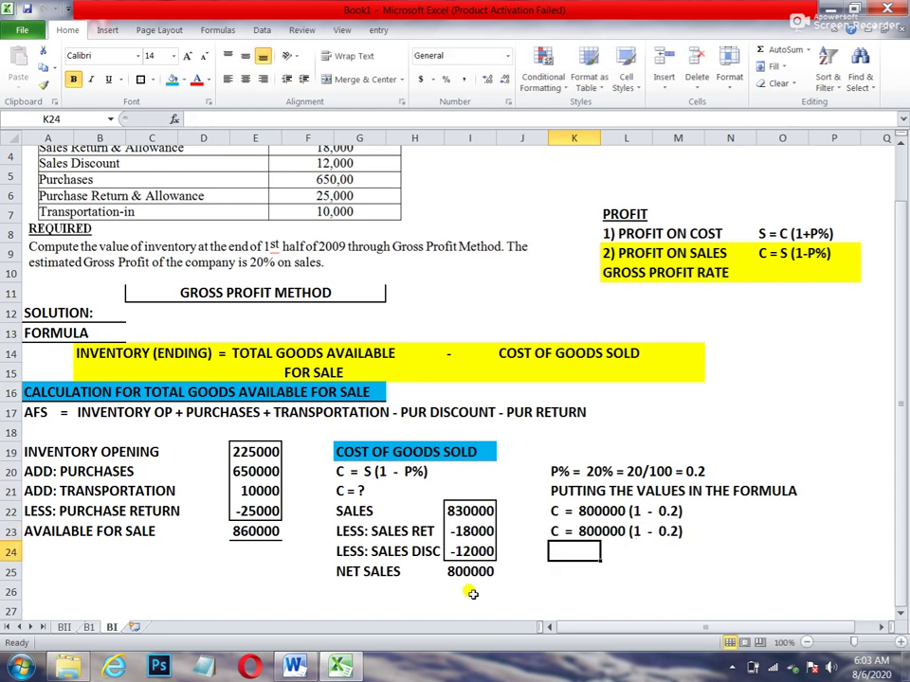
pyautogui.press('Up')
pyautogui.press('F2')
pyautogui.press('BackSpace')
pyautogui.press('BackSpace')
pyautogui.press('BackSpace')
pyautogui.press('BackSpace')
pyautogui.press('BackSpace')
pyautogui.press('BackSpace')
pyautogui.press('BackSpace')
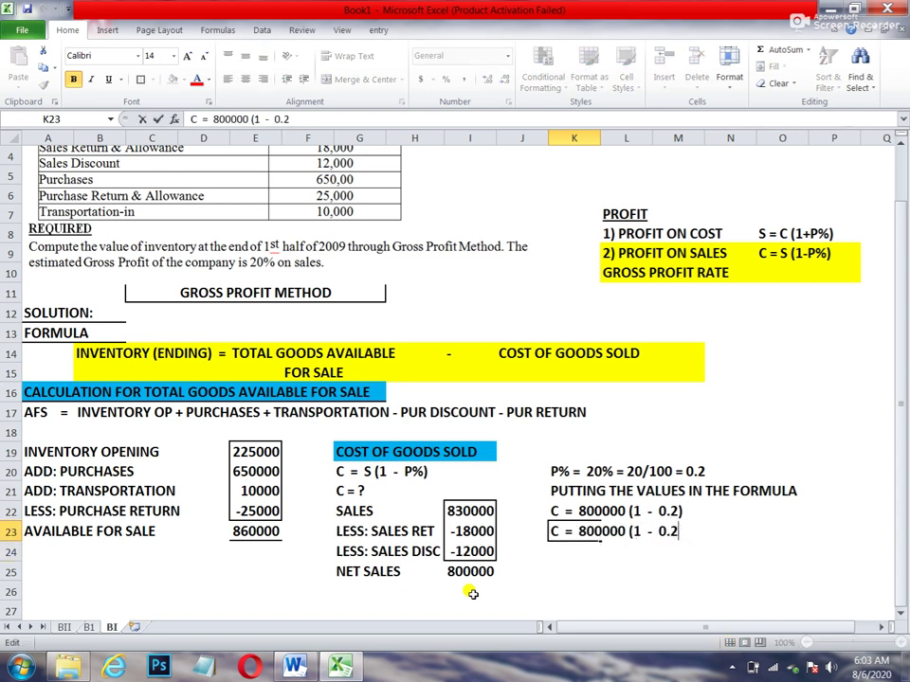
pyautogui.press('BackSpace')
pyautogui.write('0.8)')
pyautogui.press('Return')
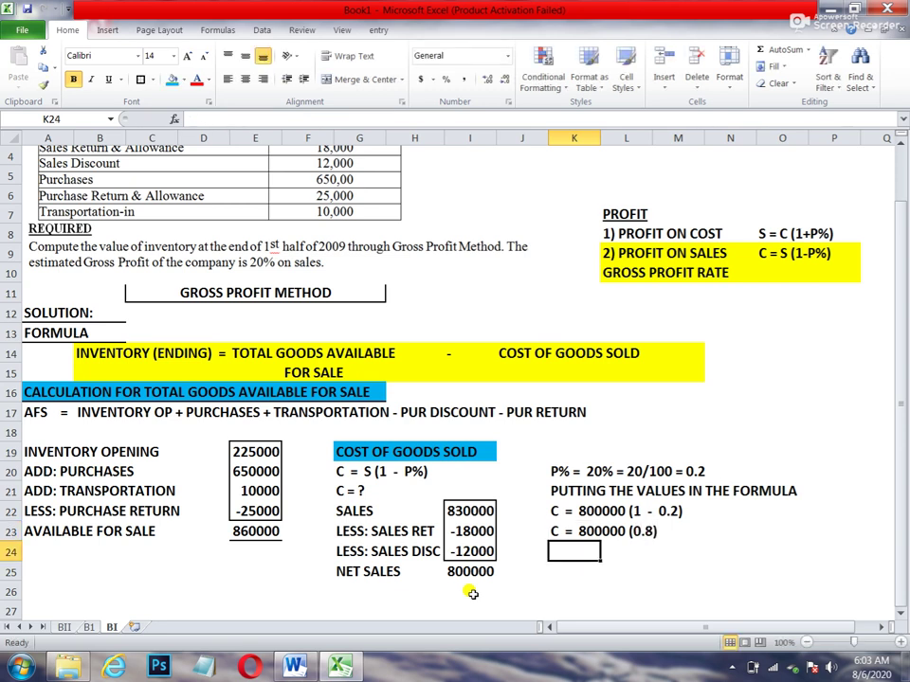
# Enter the cost of goods sold result C = 640000 in K24
pyautogui.write('C =')
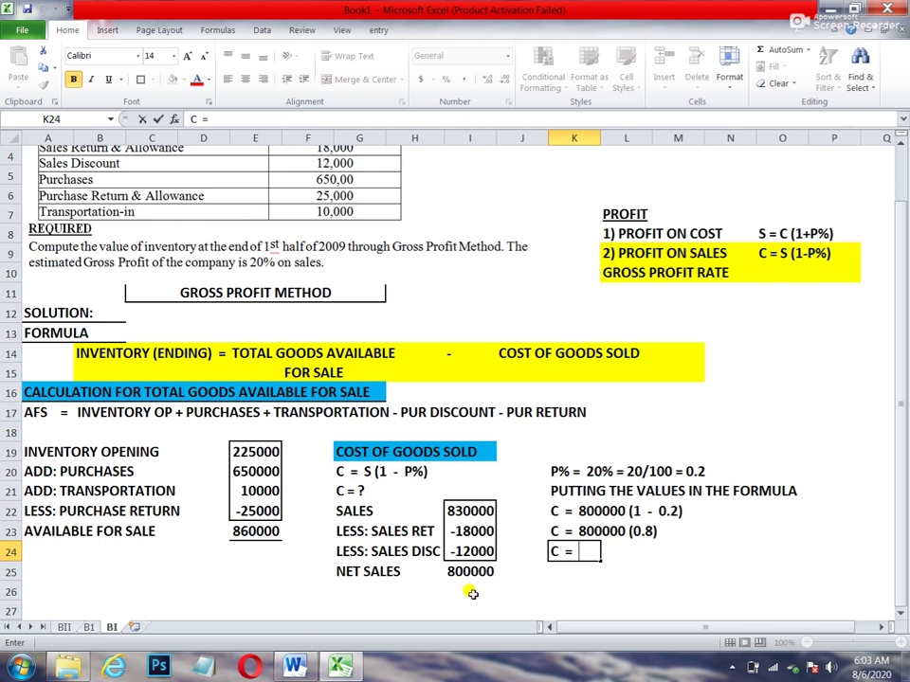
pyautogui.write('640000')
pyautogui.press('Return')
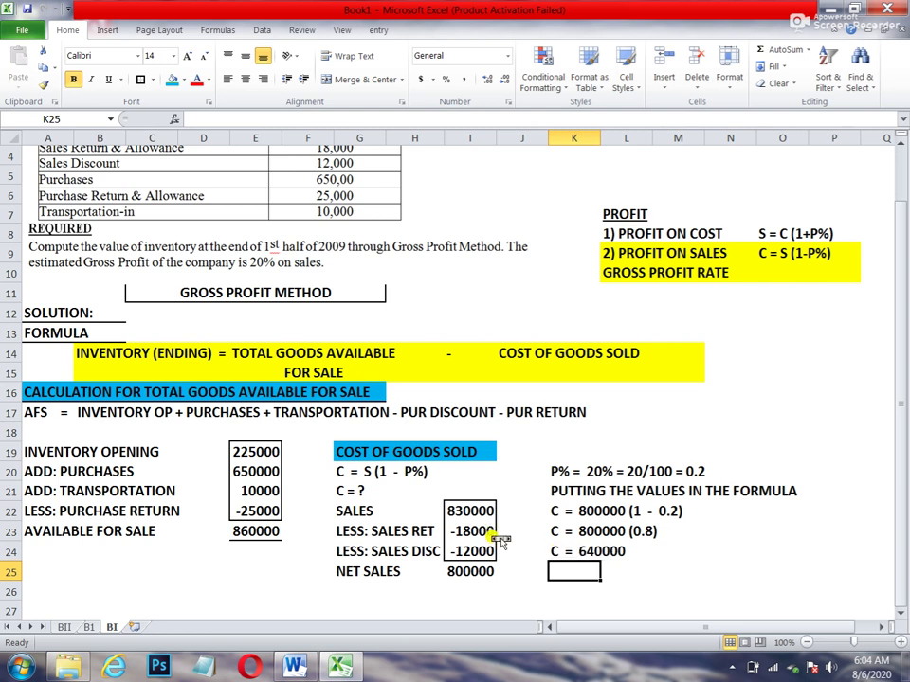
# Fill the available for sale row A23:E23 and the cost result K24:L24 with blue
pyautogui.moveTo(57, 530); pyautogui.dragTo(245, 534)
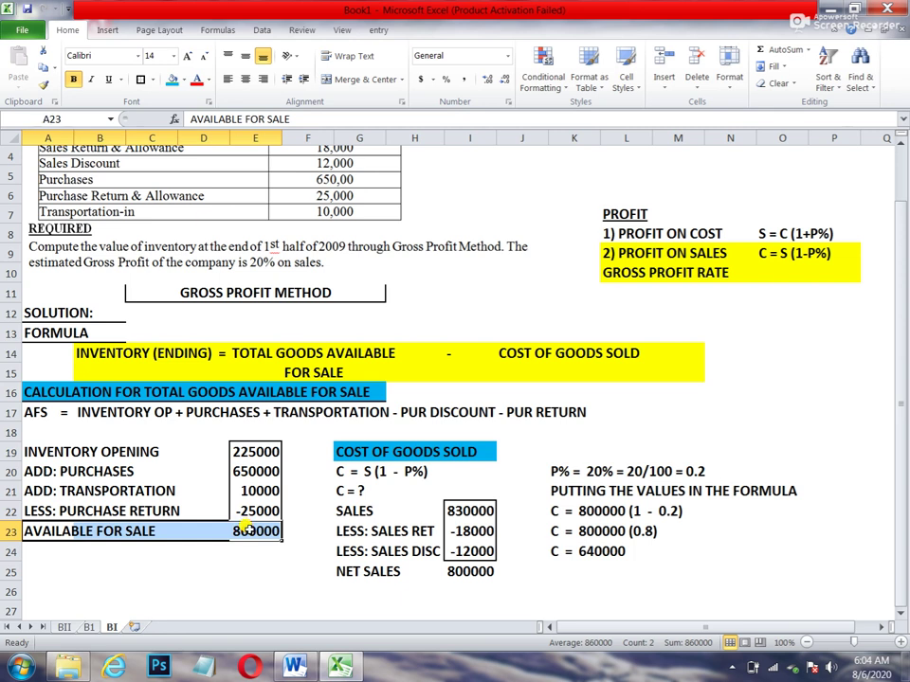
pyautogui.click(174, 79)
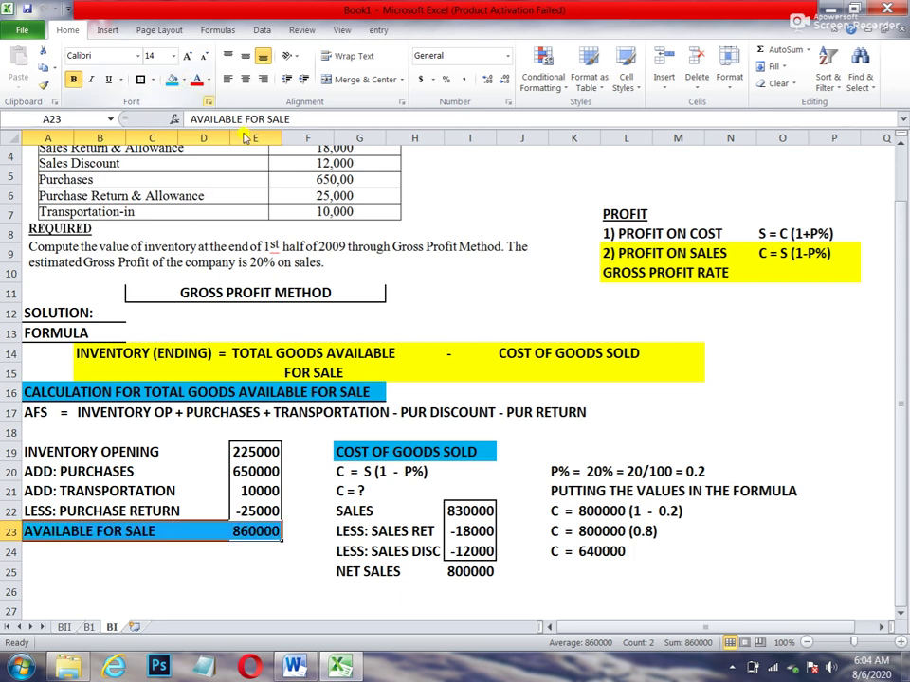
pyautogui.moveTo(551, 551); pyautogui.dragTo(599, 551)
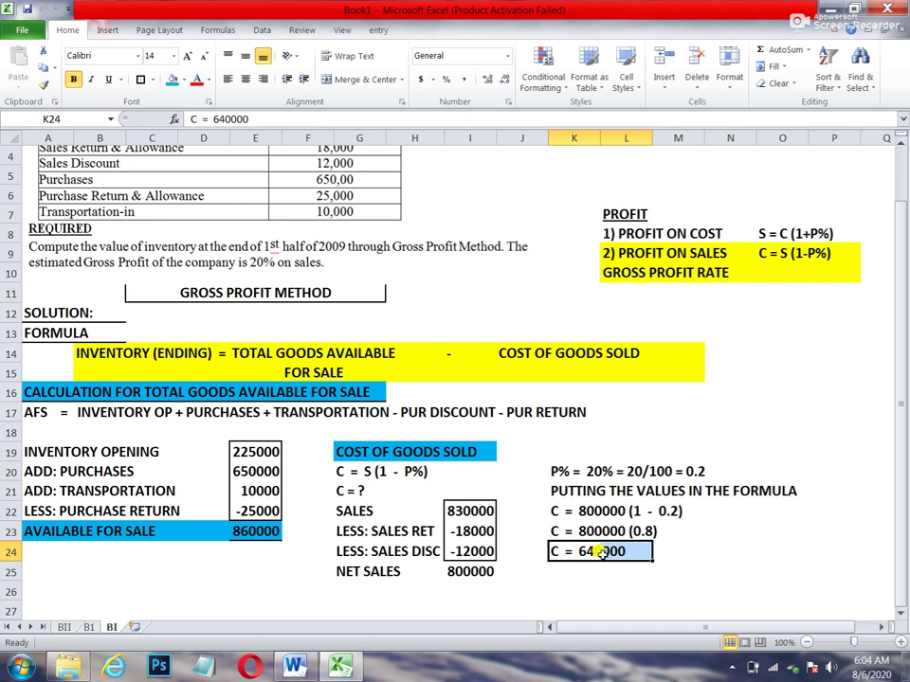
pyautogui.click(173, 79)
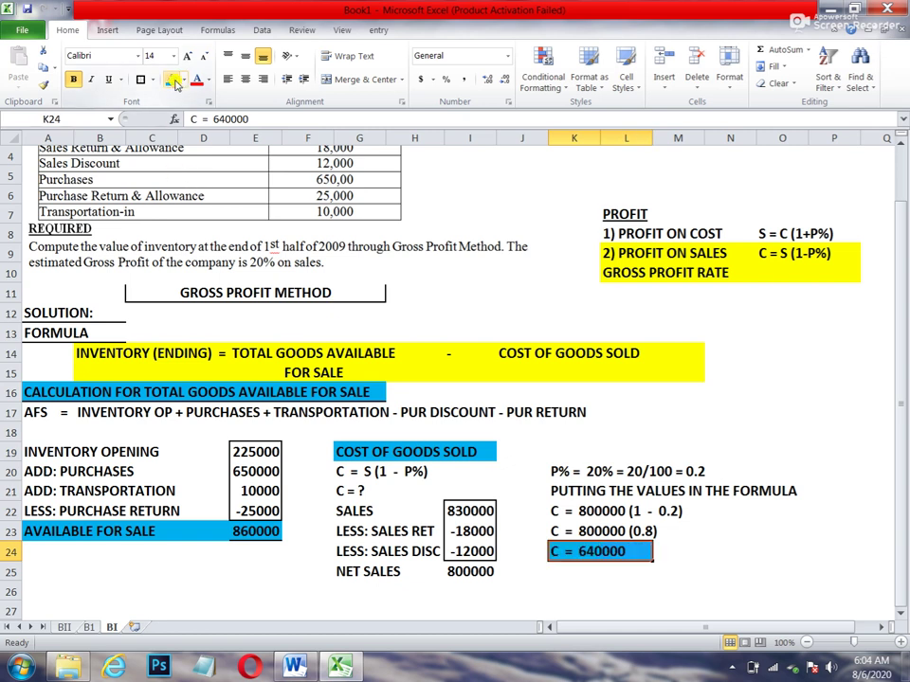
# Enter the ending inventory calculation INVENTORY END = 860000 - 640000 in C26
pyautogui.click(134, 598)
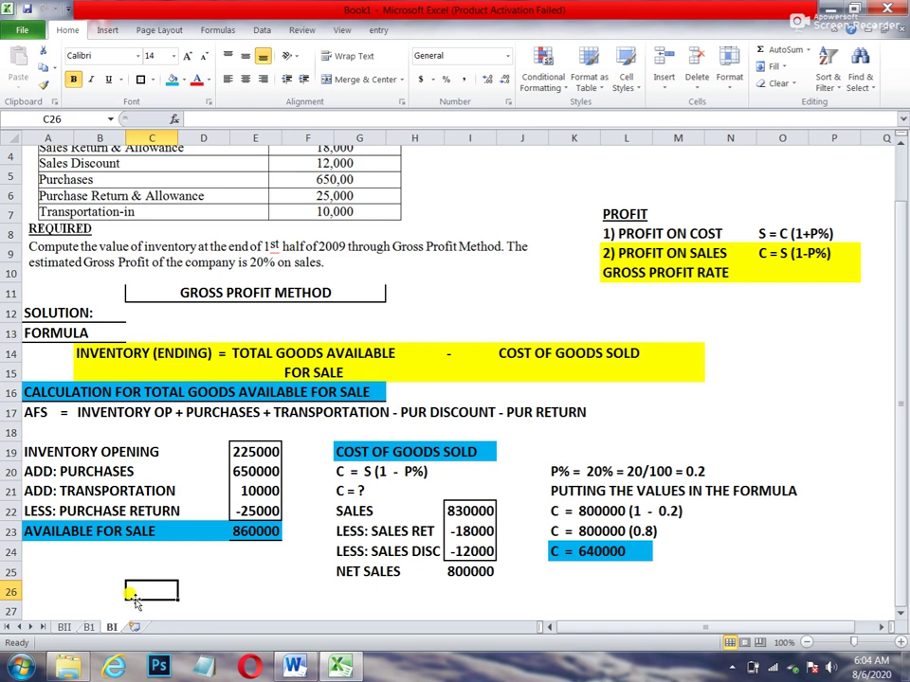
pyautogui.write('INVNE')
pyautogui.press('BackSpace')
pyautogui.press('BackSpace')
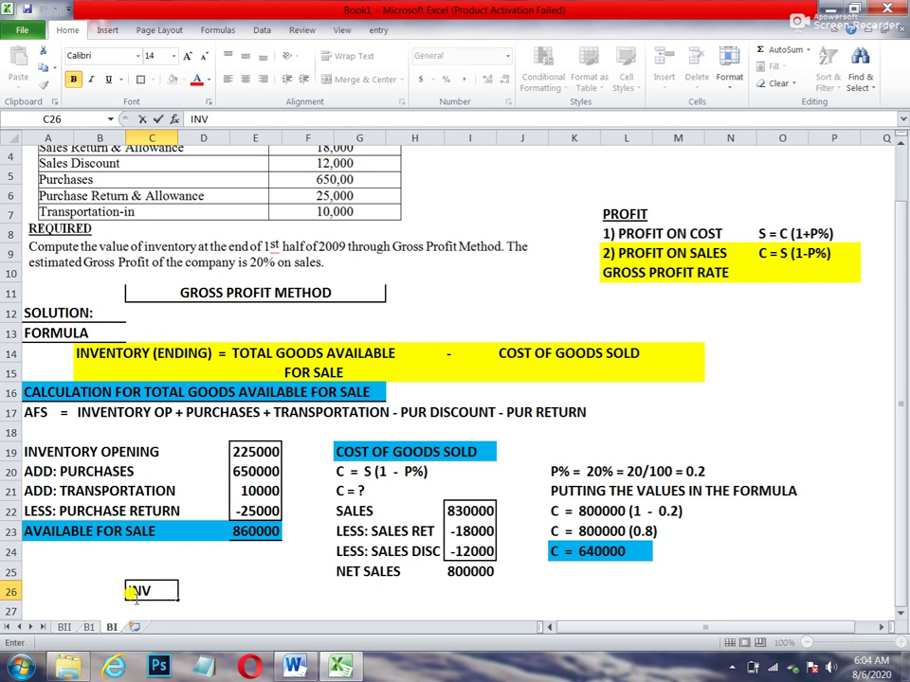
pyautogui.write('ENTORY END ')
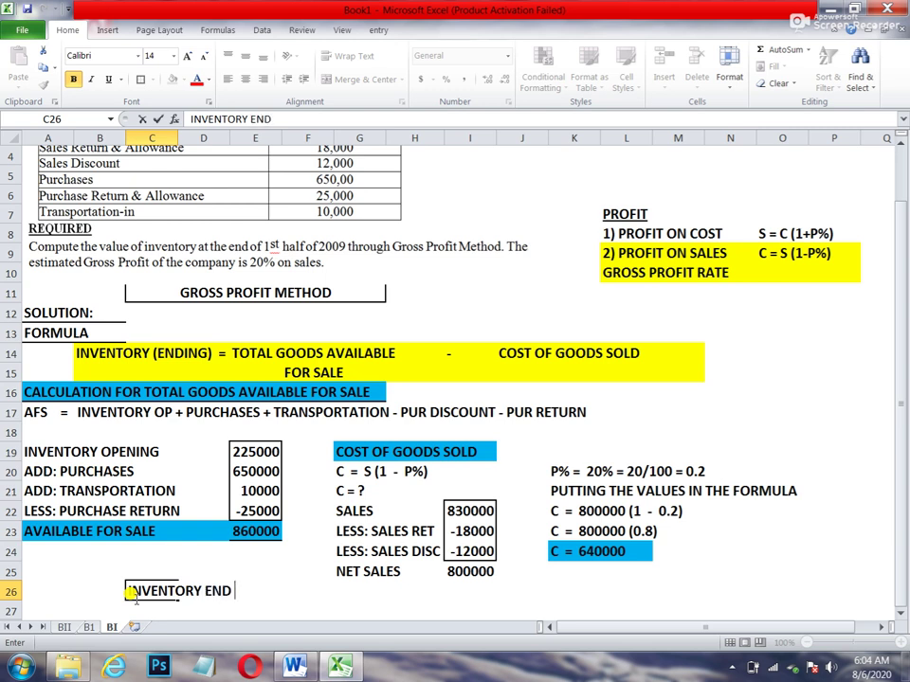
pyautogui.write(' = 85')
pyautogui.press('BackSpace')
pyautogui.write('60000 -')
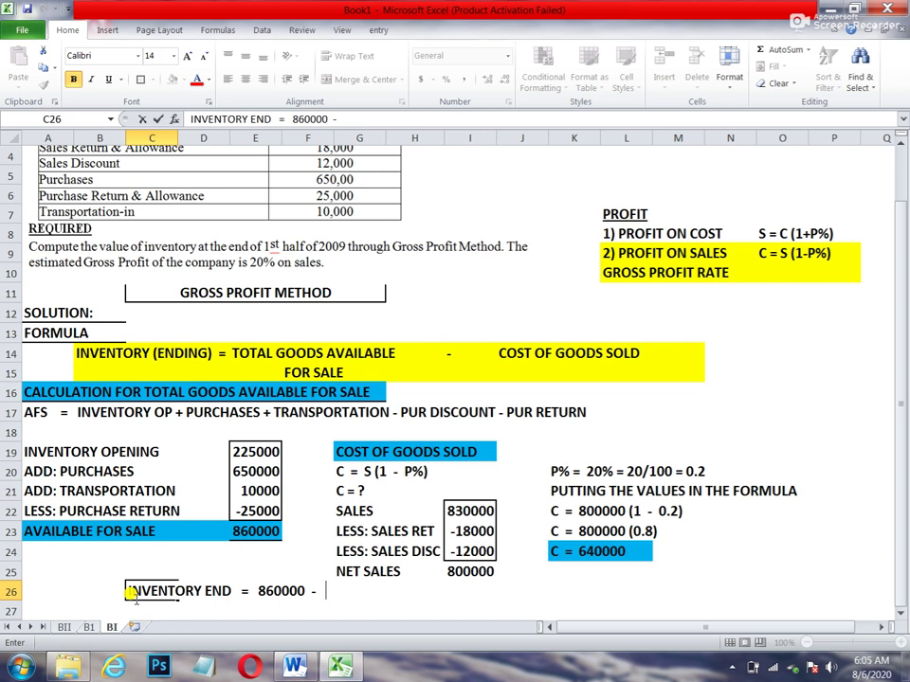
pyautogui.write('640000')
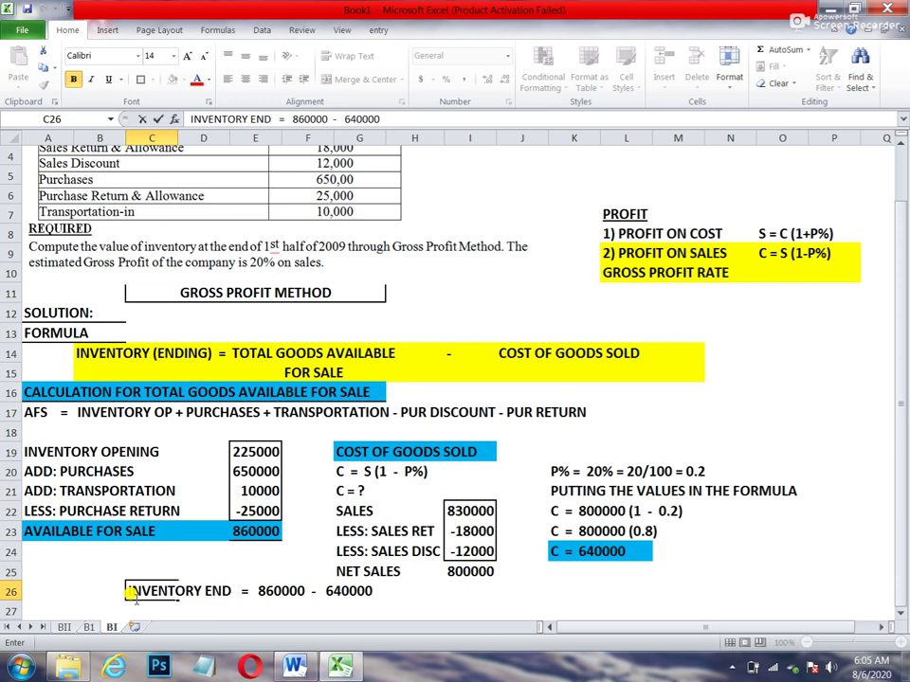
pyautogui.press('Return')
# Enter the ending inventory result INVENTORY END = 220000 in C27
pyautogui.write('INVENTORY END = 860000 - 640000')
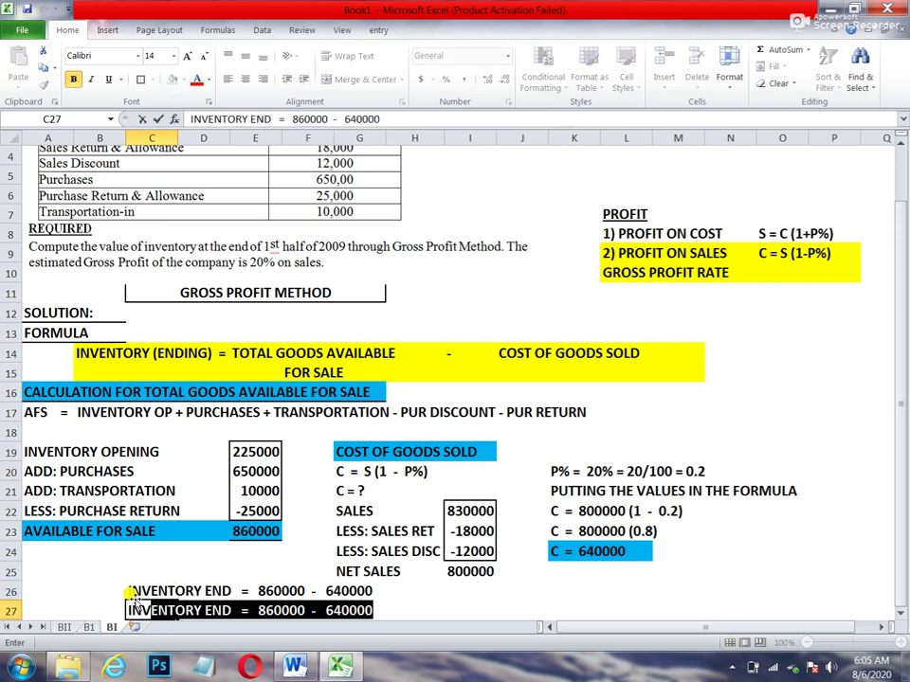
pyautogui.press('Return')
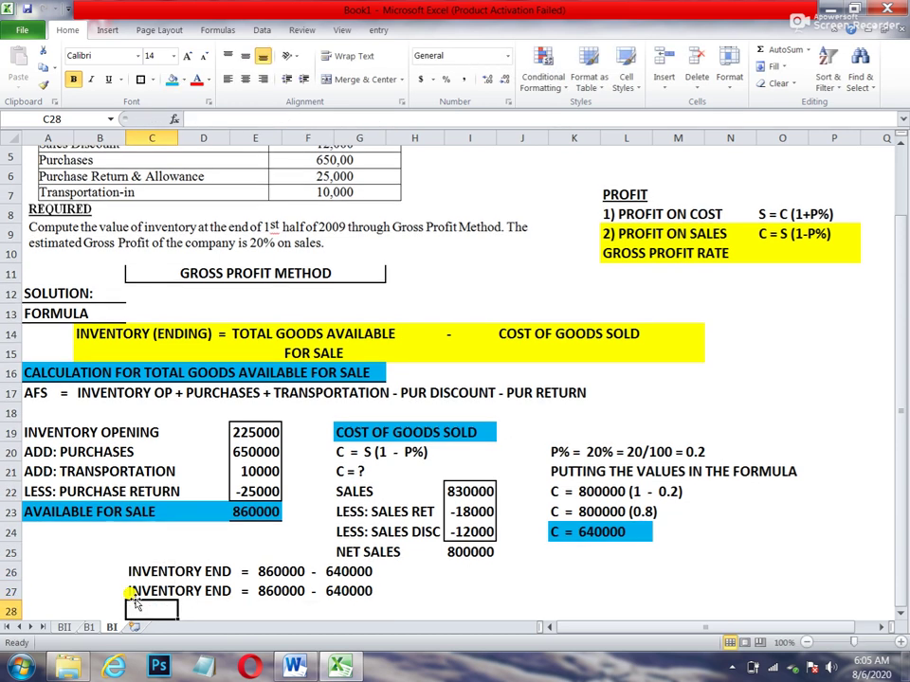
pyautogui.click(135, 595)
pyautogui.press('F2')
pyautogui.press('BackSpace')
pyautogui.press('BackSpace')
pyautogui.press('BackSpace')
pyautogui.press('BackSpace')
pyautogui.press('BackSpace')
pyautogui.press('BackSpace')
pyautogui.press('BackSpace')
pyautogui.press('BackSpace')
pyautogui.press('BackSpace')
pyautogui.press('BackSpace')
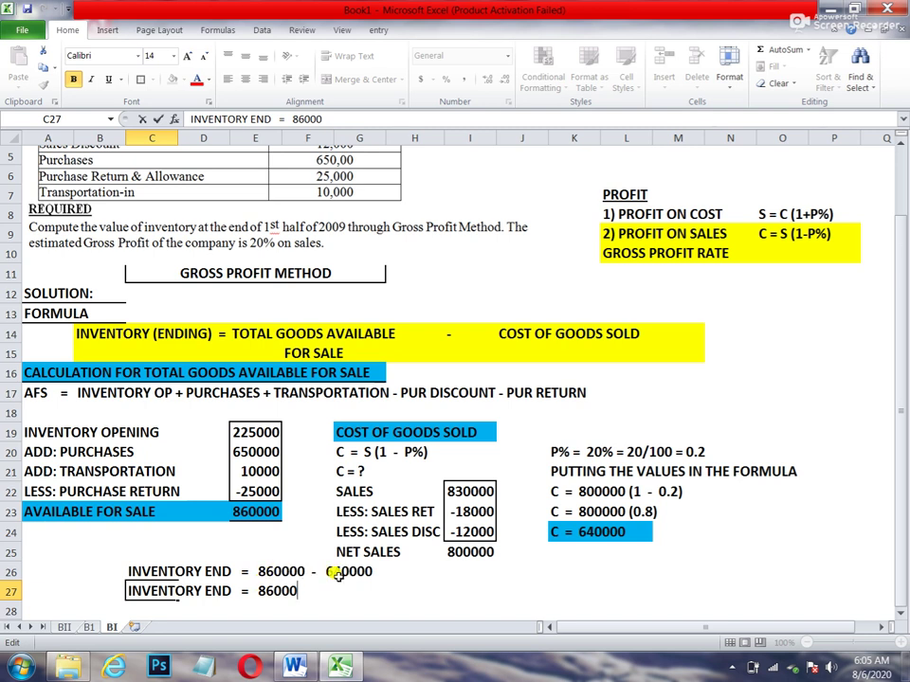
pyautogui.press('BackSpace')
pyautogui.press('BackSpace')
pyautogui.press('BackSpace')
pyautogui.press('BackSpace')
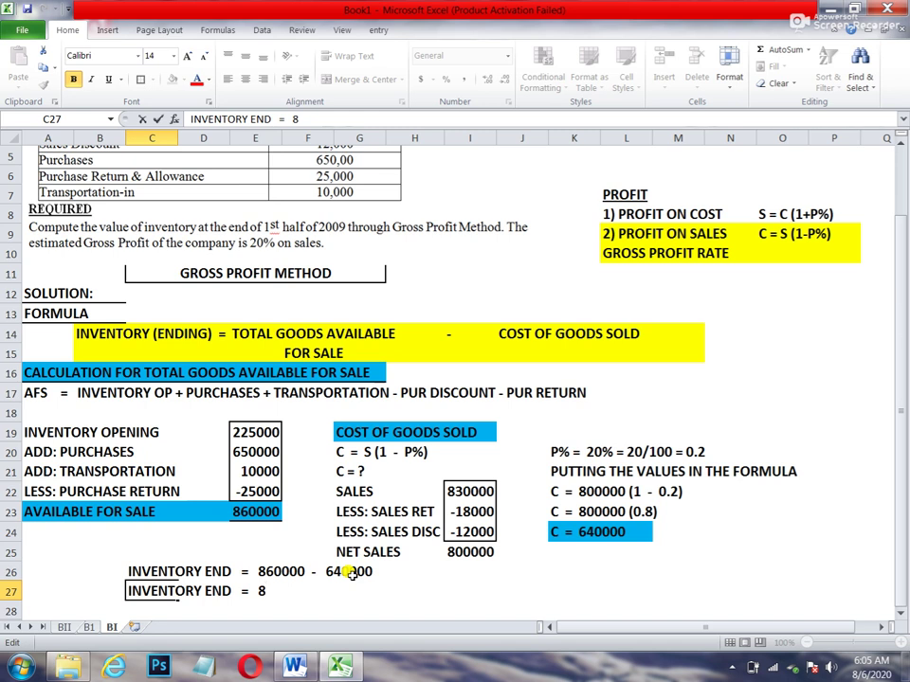
pyautogui.press('BackSpace')
pyautogui.write('220000')
pyautogui.press('Return')
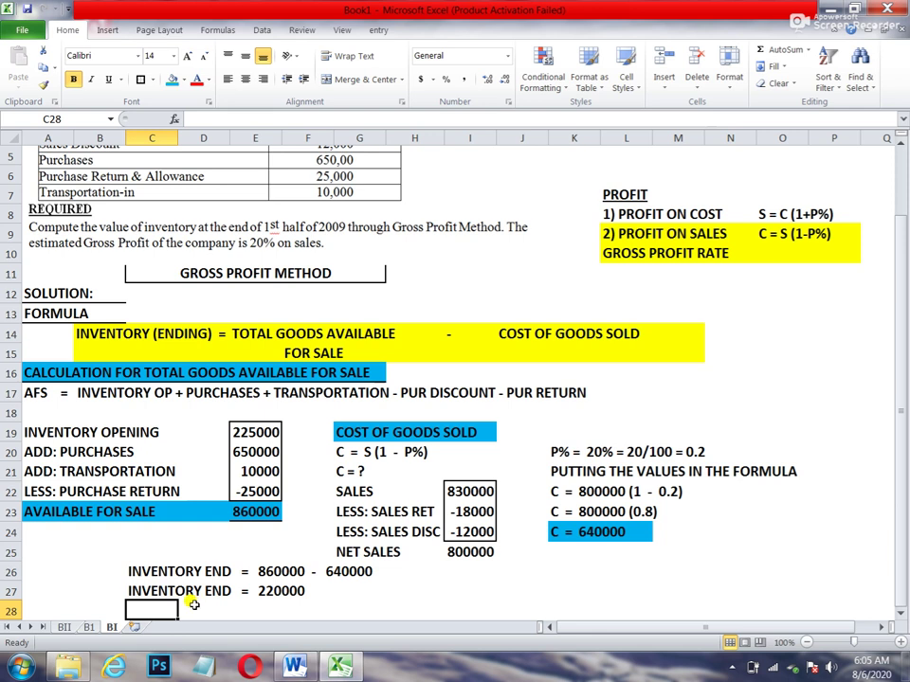
# Fill the ending inventory result in C27:F27 with blue and label it ANSWER in H27
pyautogui.moveTo(142, 591); pyautogui.dragTo(303, 590)
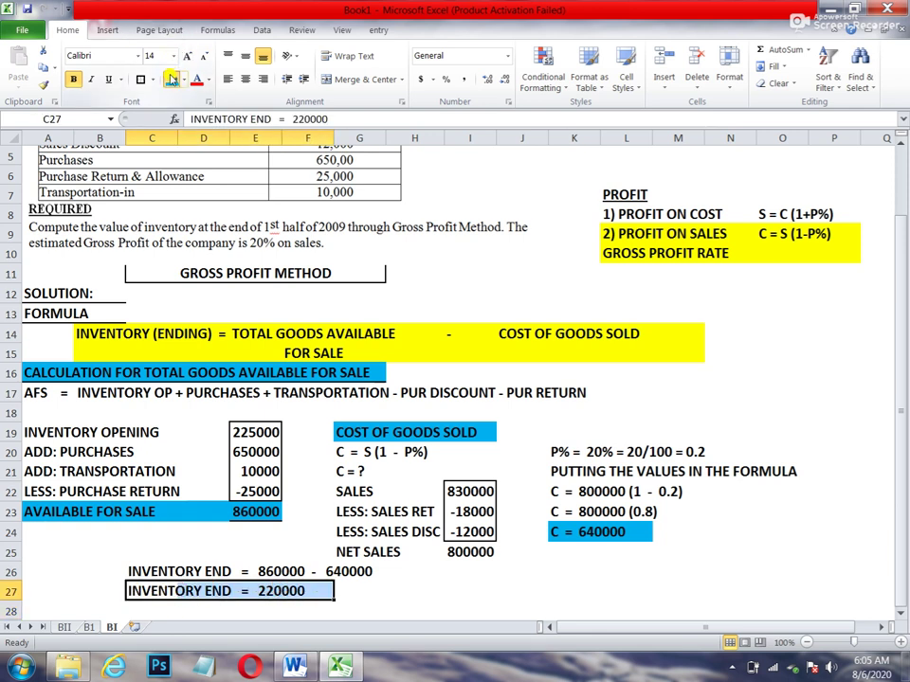
pyautogui.click(173, 79)
pyautogui.click(369, 588)
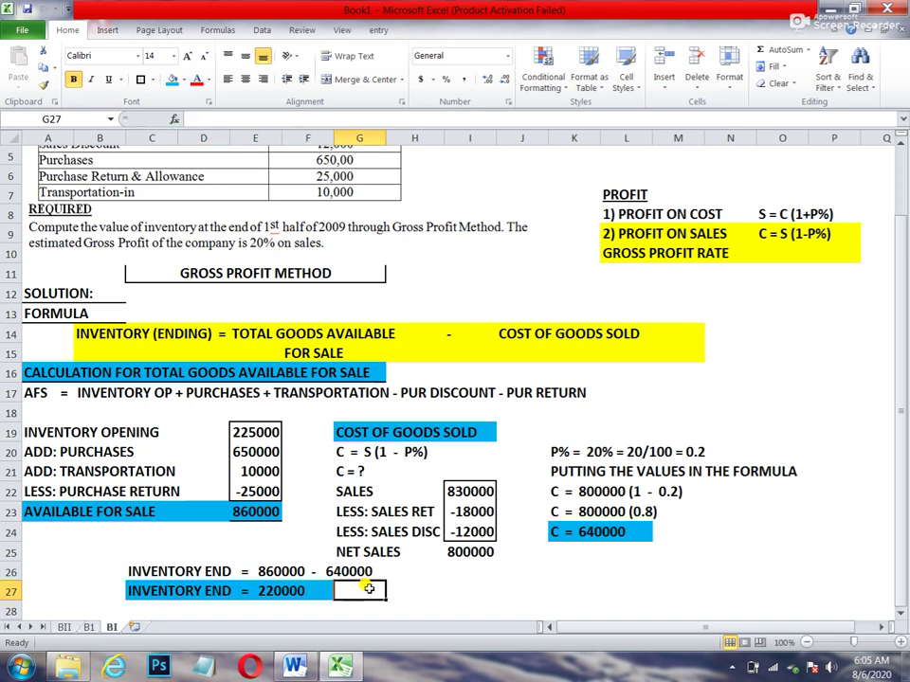
pyautogui.press('Right')
pyautogui.write('ANSWER')
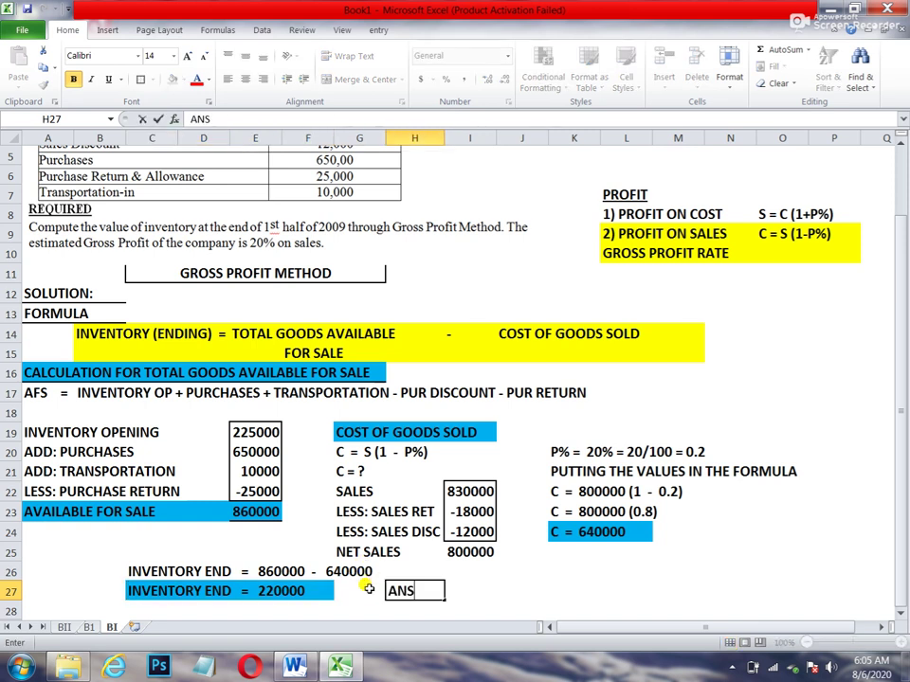
pyautogui.press('Return')
pyautogui.click(624, 606)
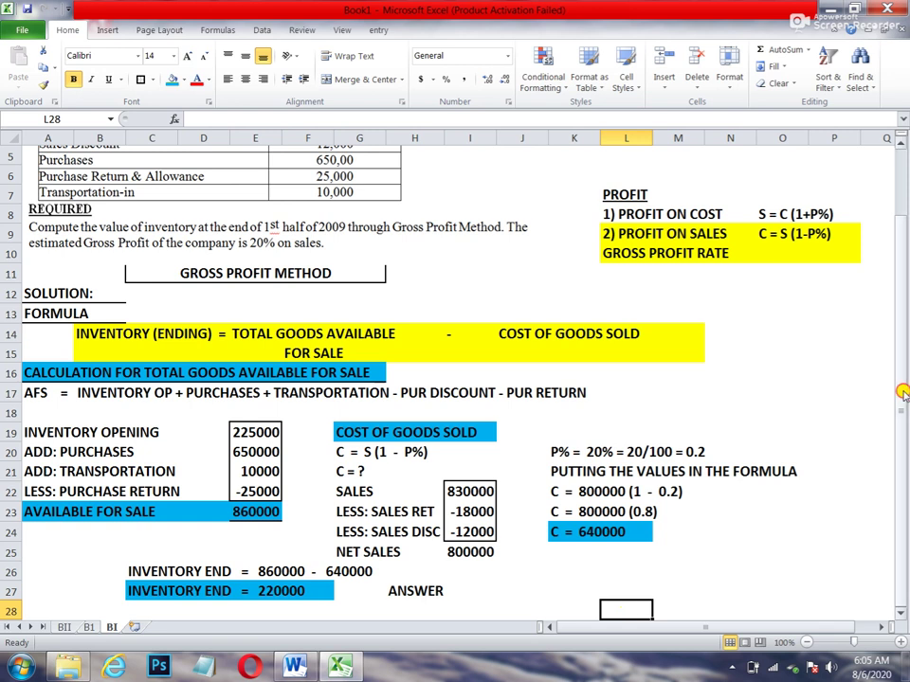
pyautogui.scroll(2, 897, 298)
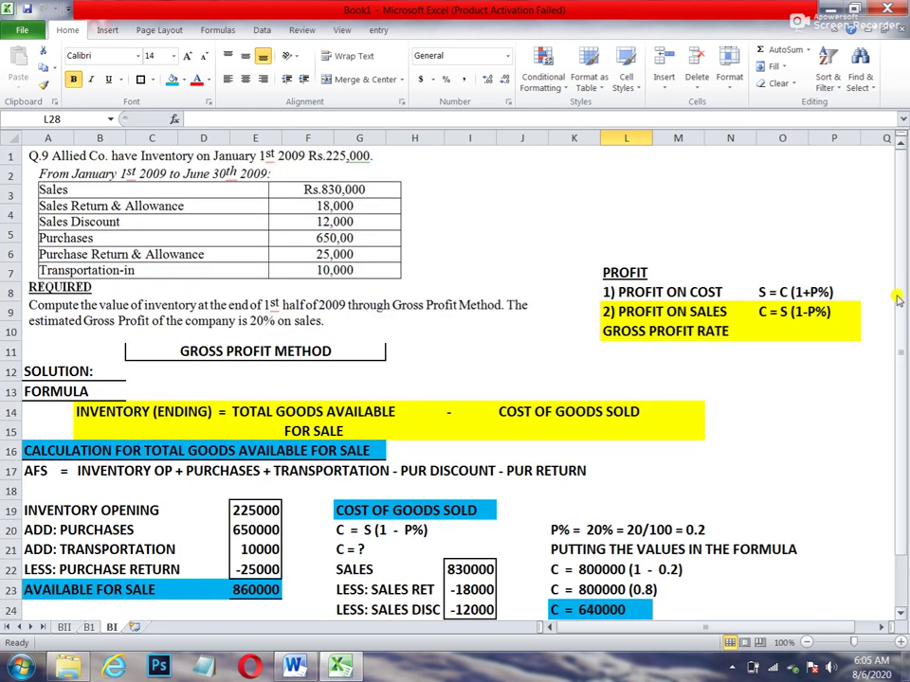